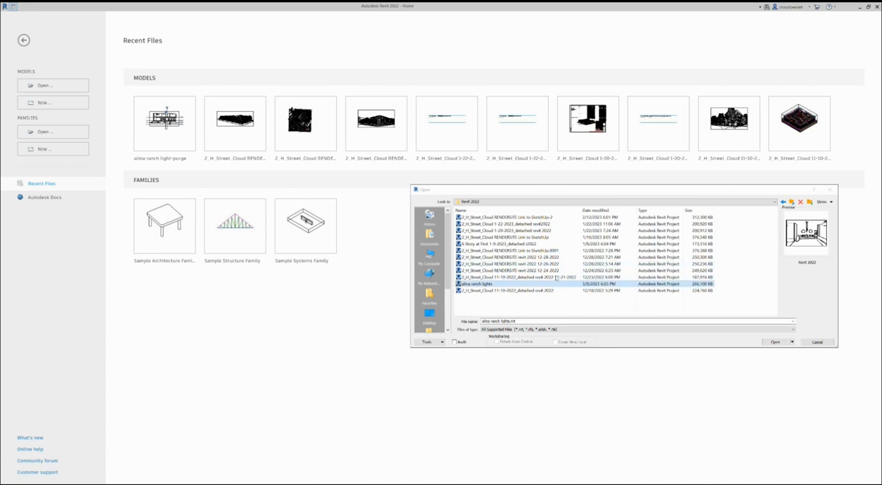
Open the "alina ranch lights" project, ignoring its unresolved references, and bring up the default 3D view
click(776, 342)
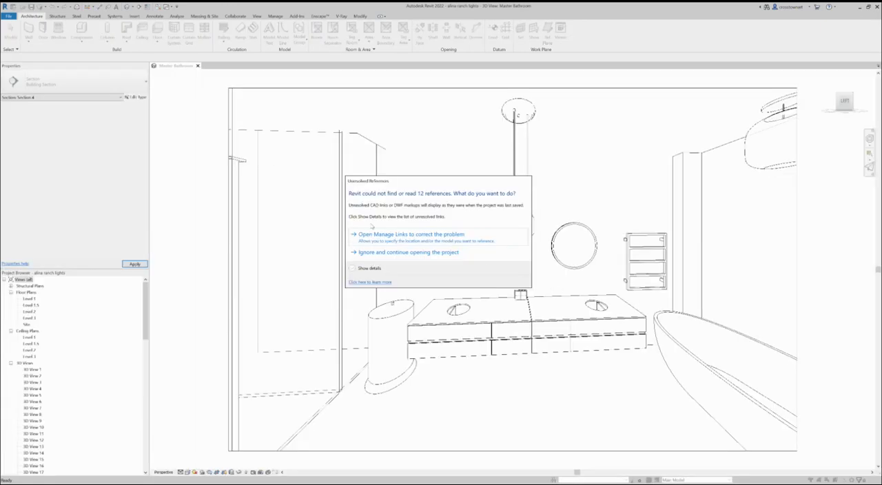
click(437, 253)
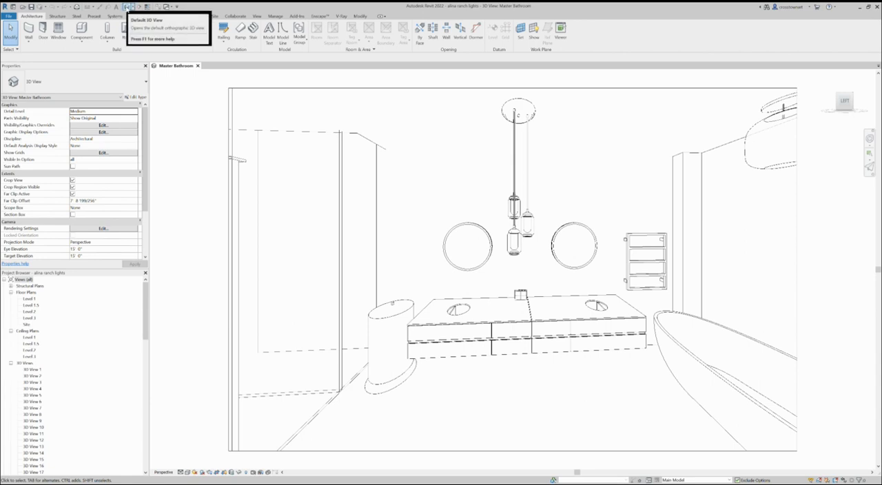
click(128, 6)
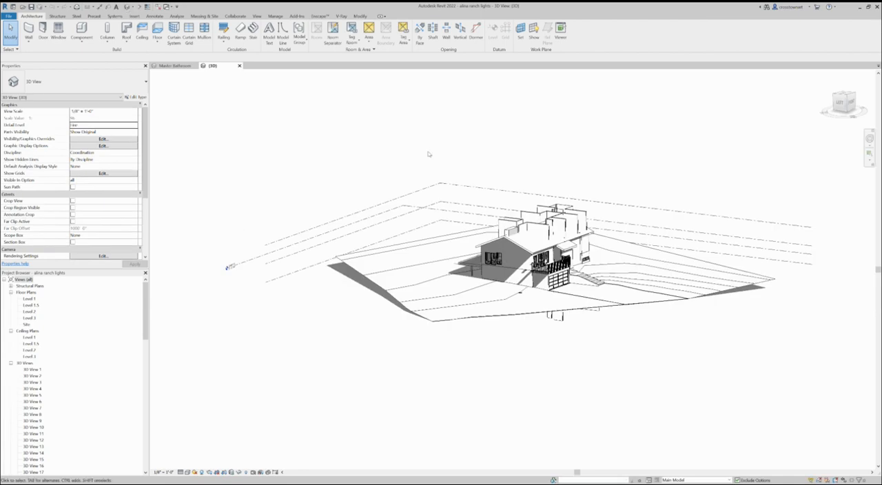
Select the walls projecting above the main roof, filtering curtain panels, curtain wall grids and roofs out of the selection
scroll(545, 261, up, 3)
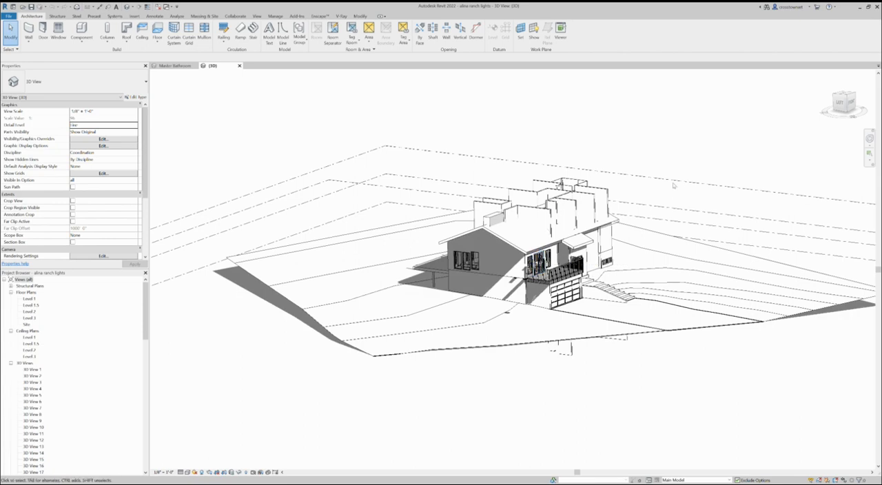
scroll(549, 204, up, 2)
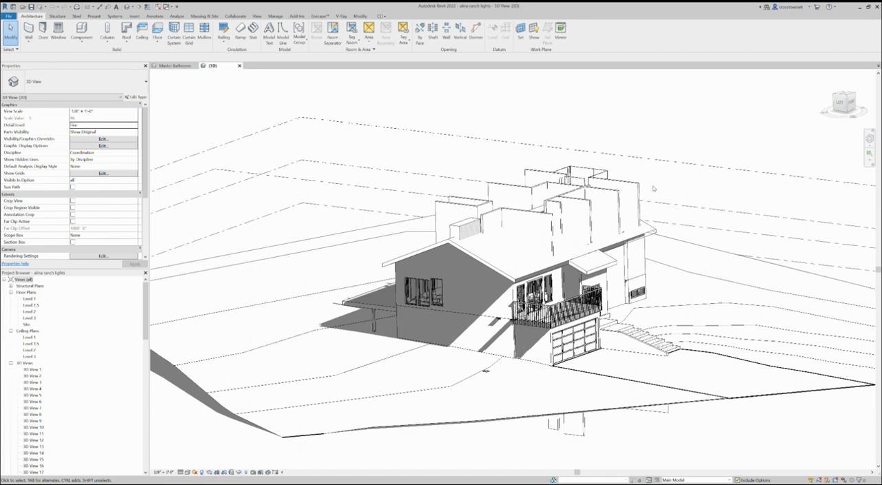
scroll(717, 174, down, 2)
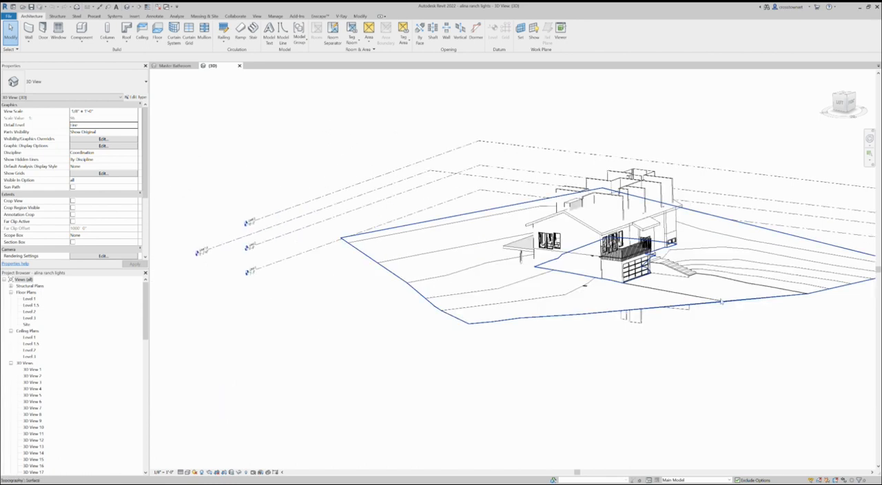
shift+middle_drag(728, 292, 820, 265)
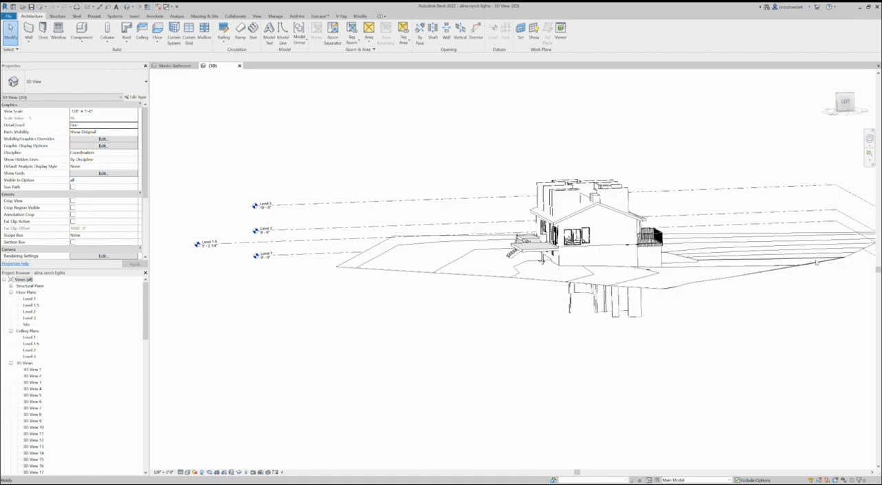
scroll(616, 210, up, 4)
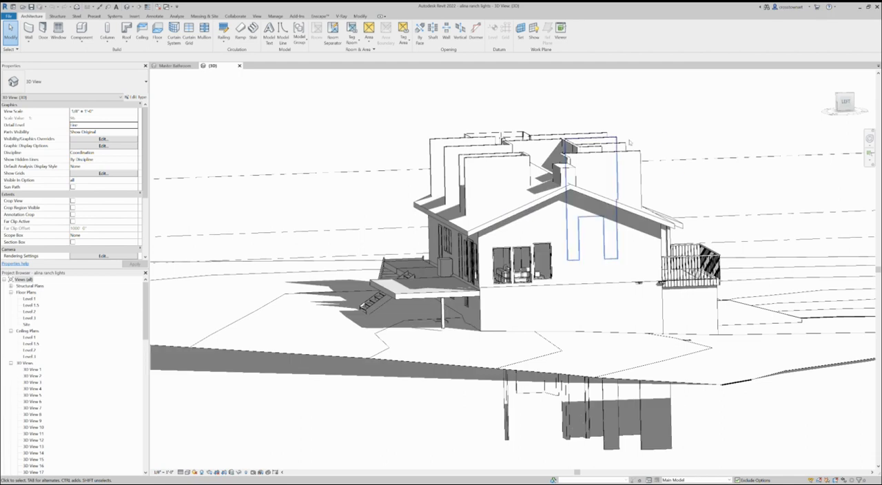
mouse_move(662, 151)
shift+middle_down()
mouse_move(655, 153)
mouse_move(681, 168)
mouse_move(674, 162)
shift+middle_up()
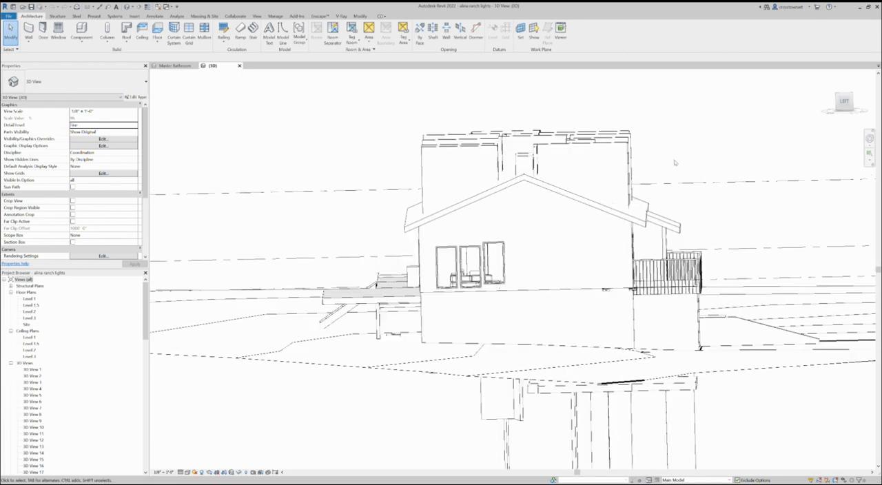
drag(674, 159, 404, 122)
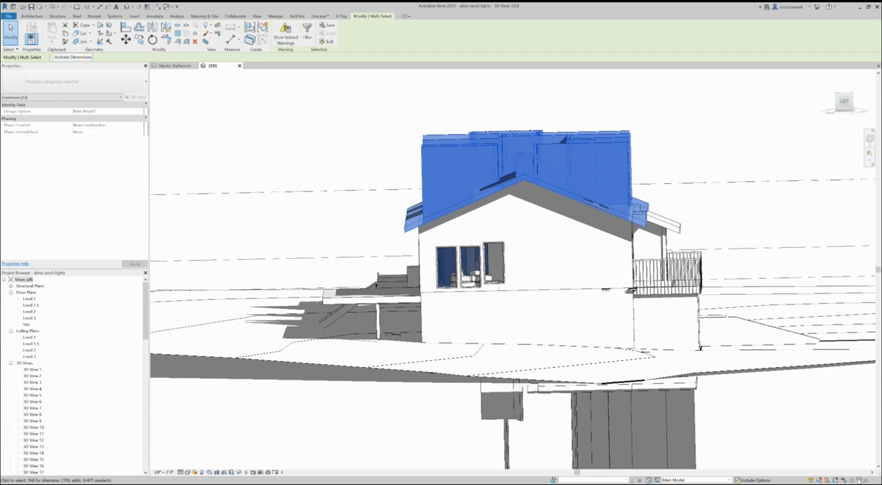
click(860, 481)
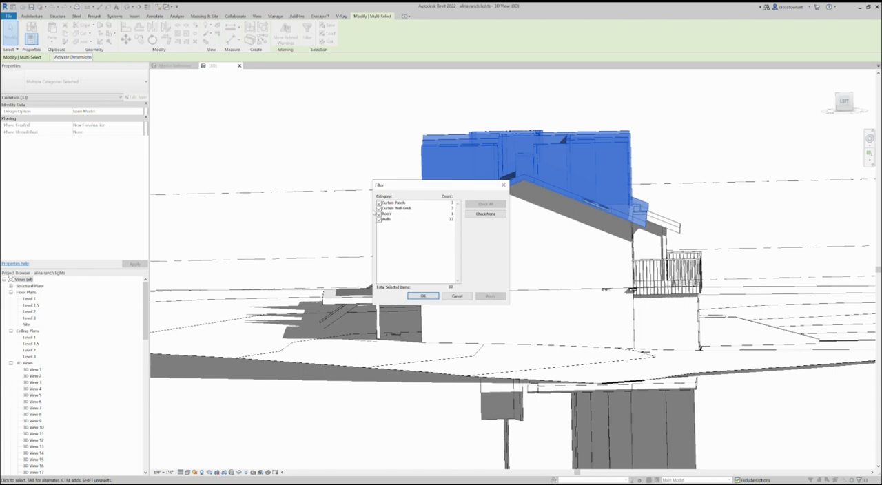
click(379, 208)
click(379, 214)
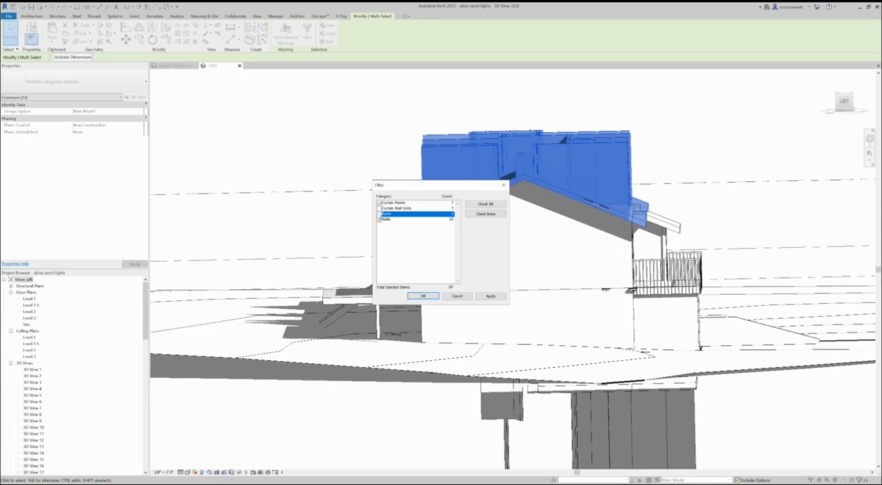
click(379, 202)
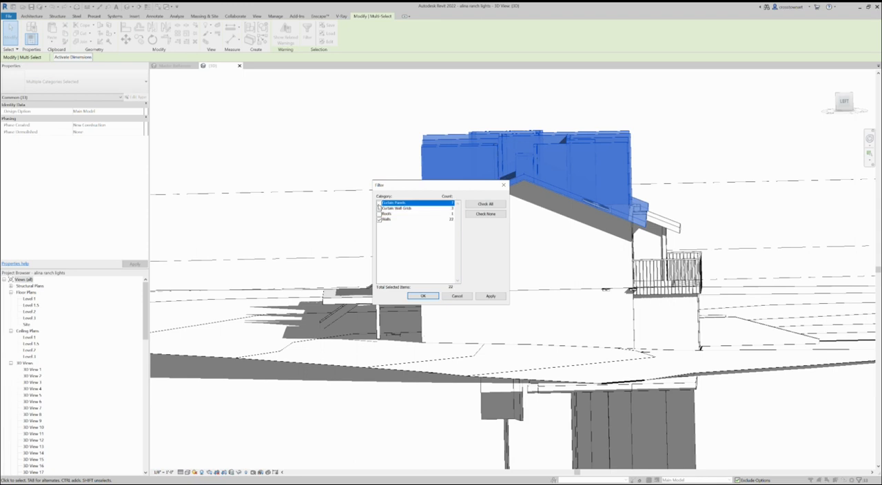
click(431, 296)
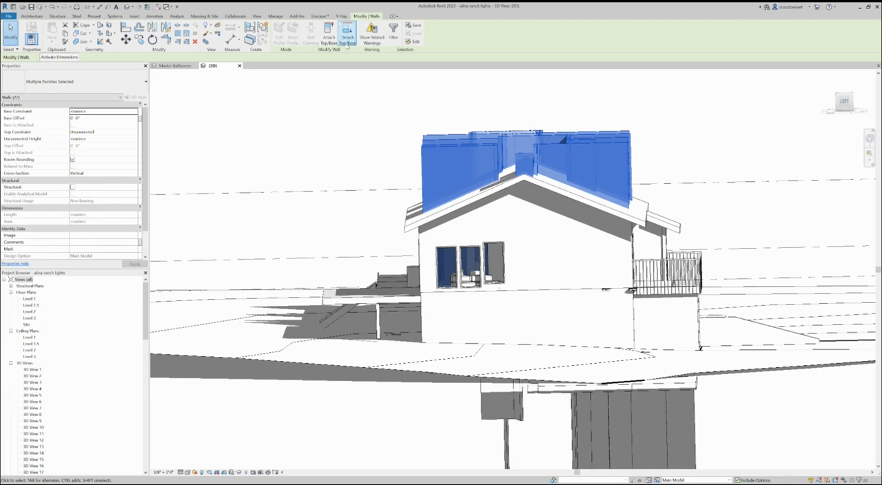
Attach the tops of the selected walls to the main gable roof
click(329, 36)
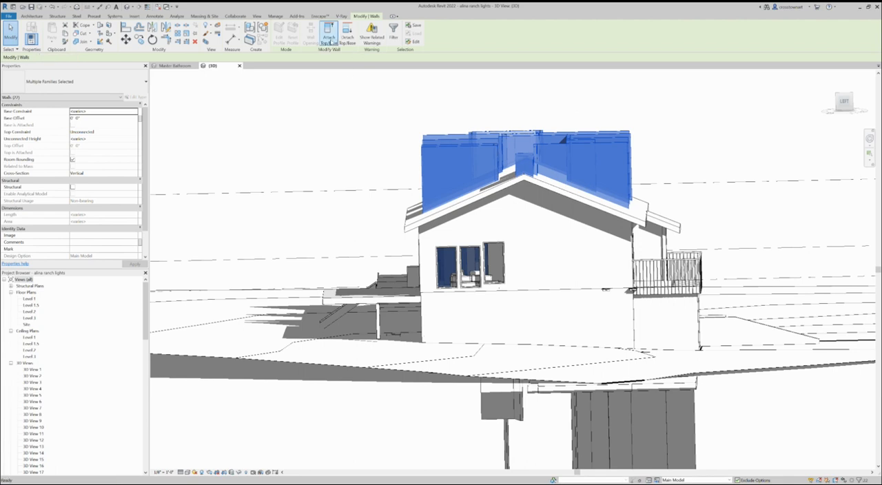
click(638, 200)
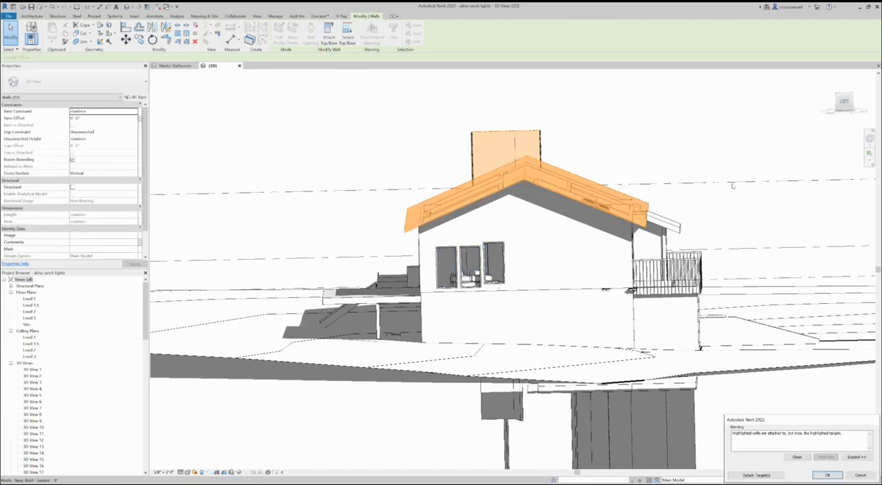
click(827, 476)
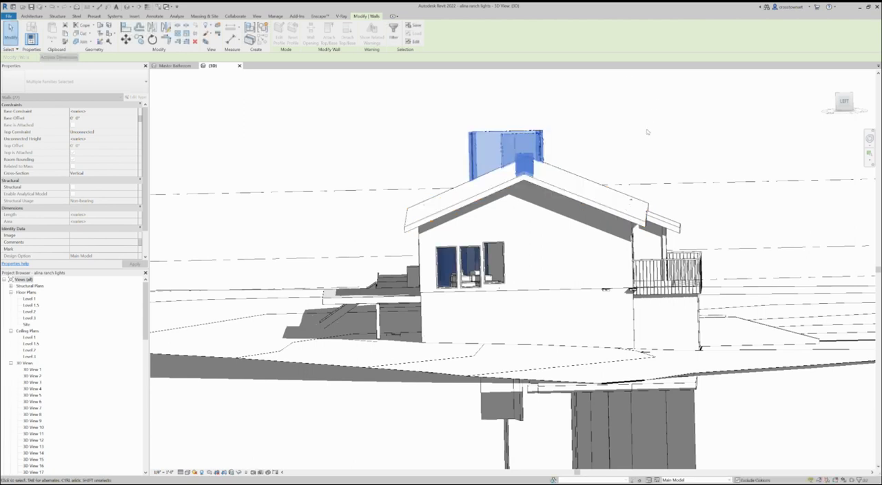
Examine the Exterior Glazing curtain wall near the roof ridge from the gable end and the deck side of the house
scroll(622, 146, up, 4)
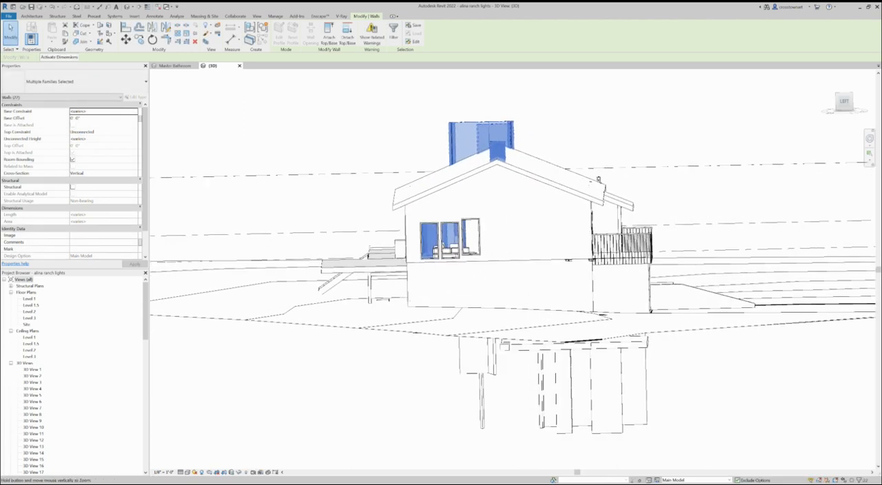
scroll(608, 182, up, 2)
scroll(386, 169, up, 1)
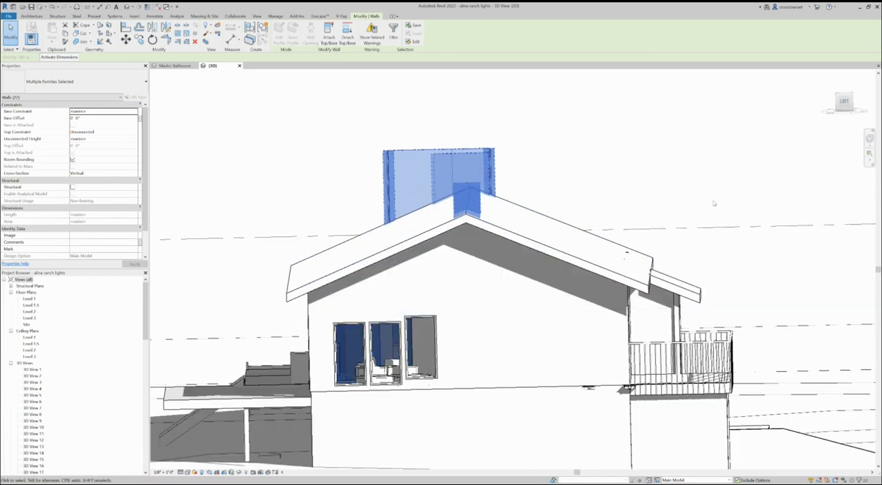
click(744, 271)
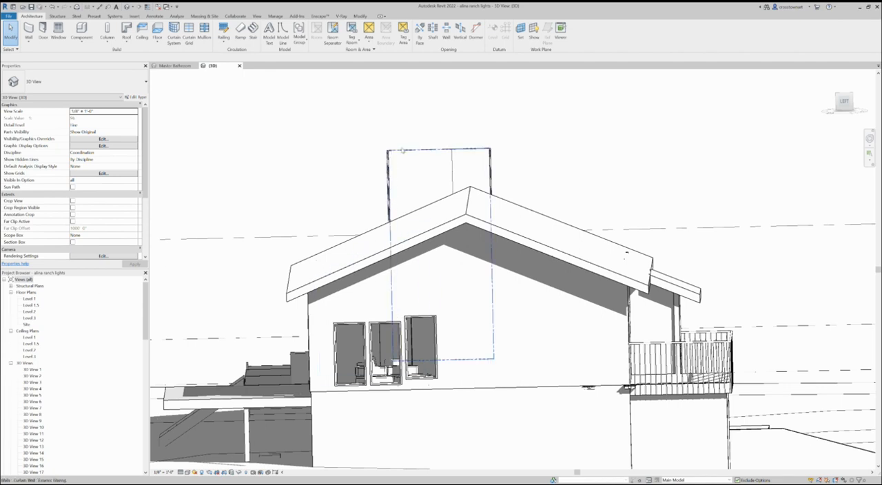
click(403, 150)
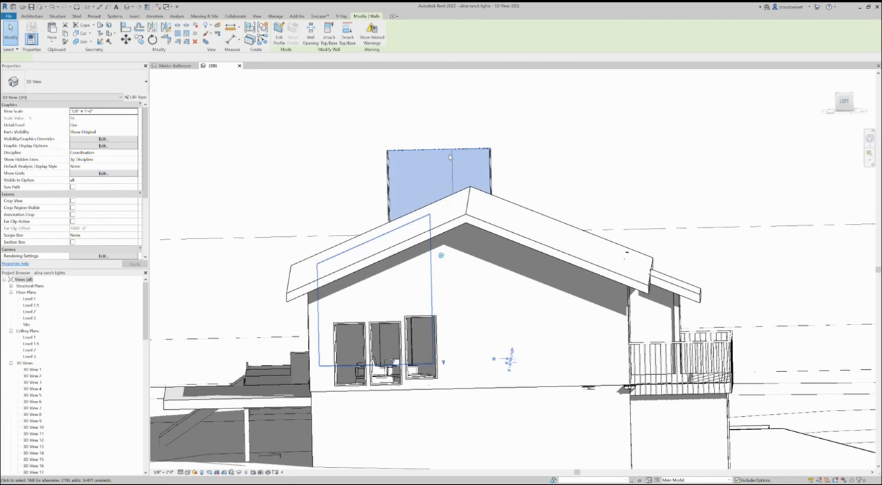
scroll(380, 197, up, 2)
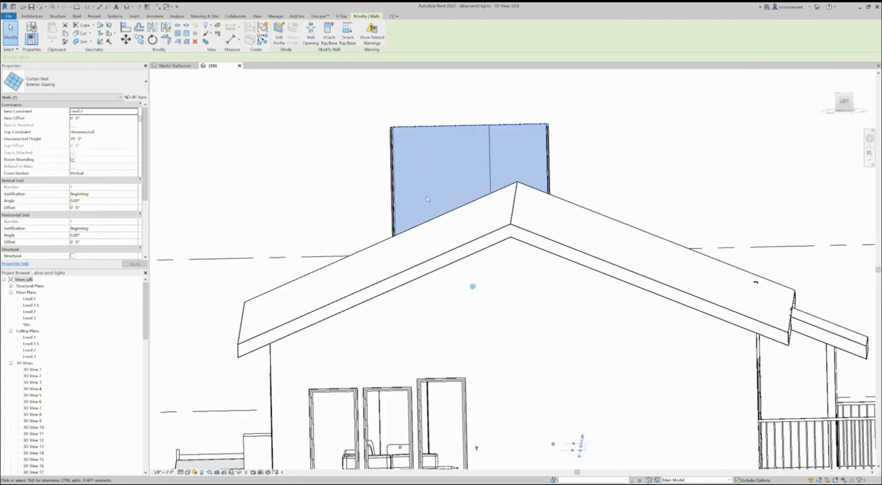
scroll(525, 219, up, 2)
shift+middle_drag(528, 205, 610, 208)
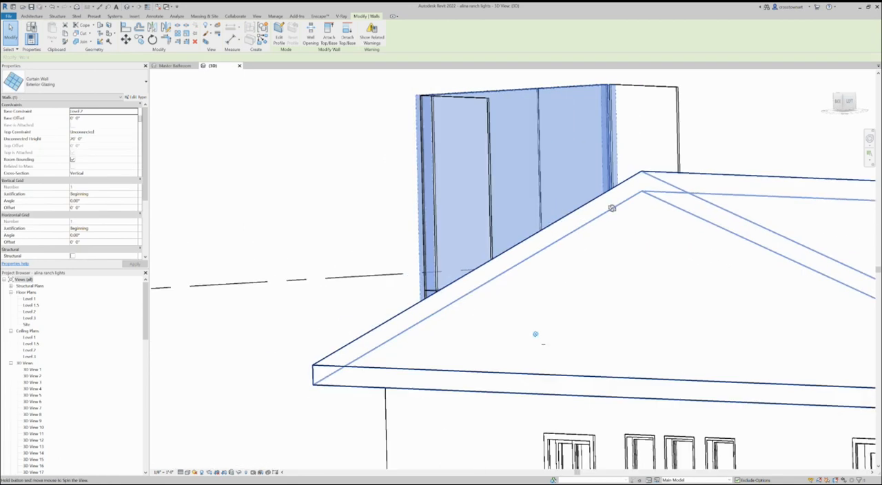
scroll(517, 172, down, 2)
click(334, 221)
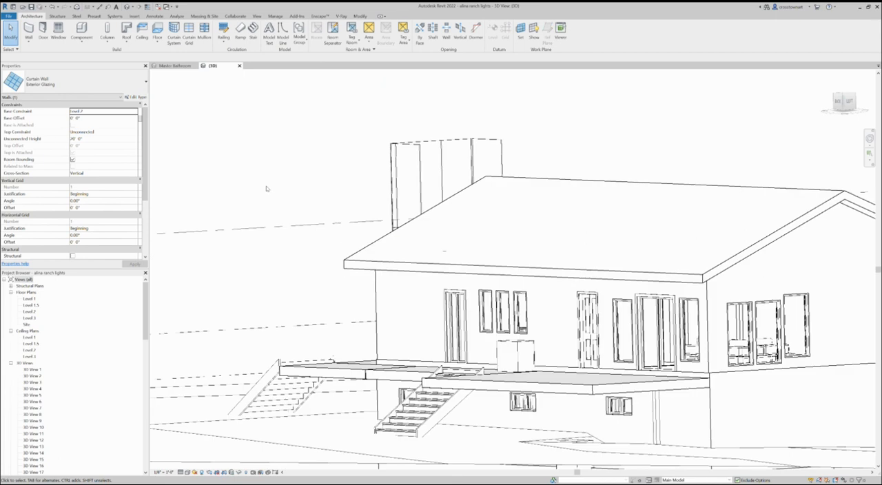
scroll(267, 188, down, 2)
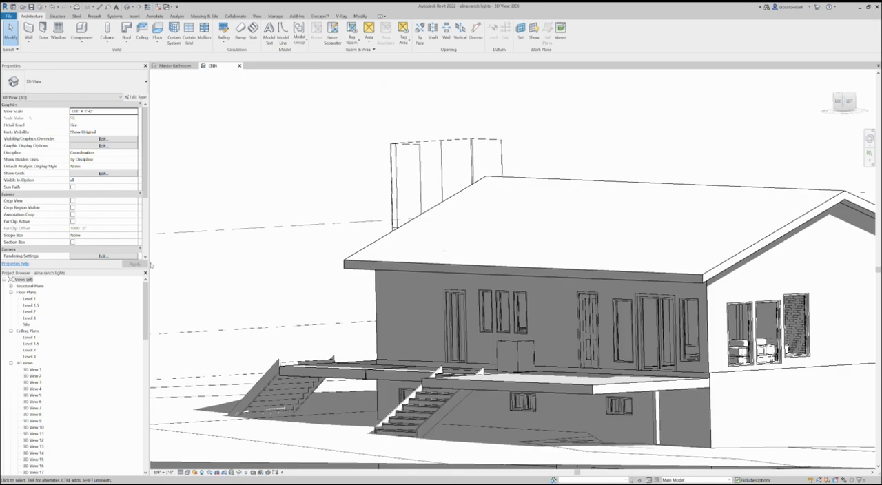
Review the Level 1, Level 1.5, Level 2 and Level 3 floor plans in turn
double_click(30, 298)
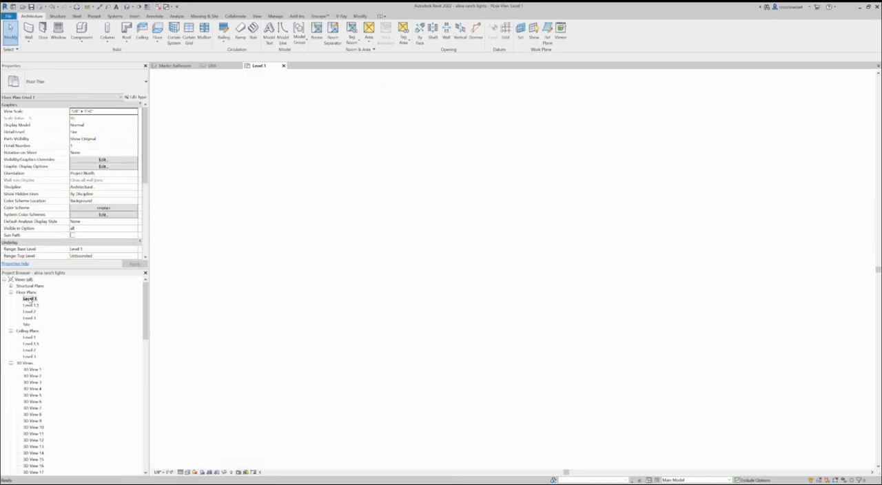
scroll(497, 237, up, 2)
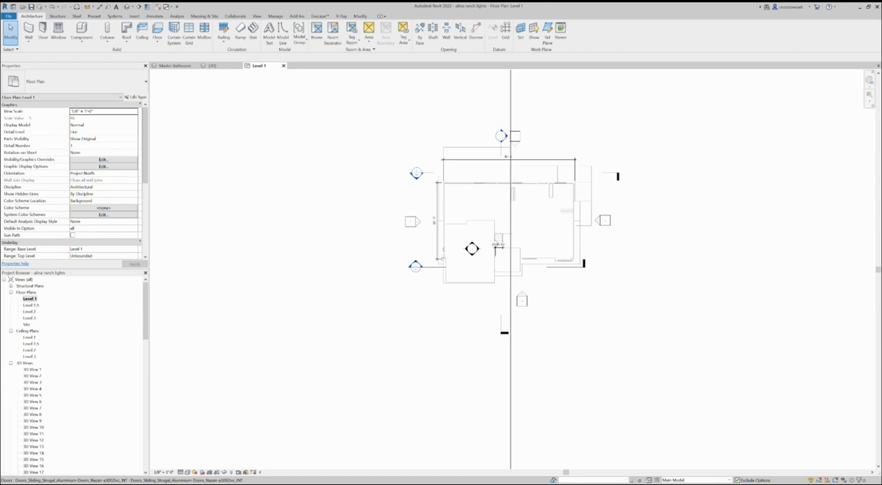
scroll(496, 245, up, 2)
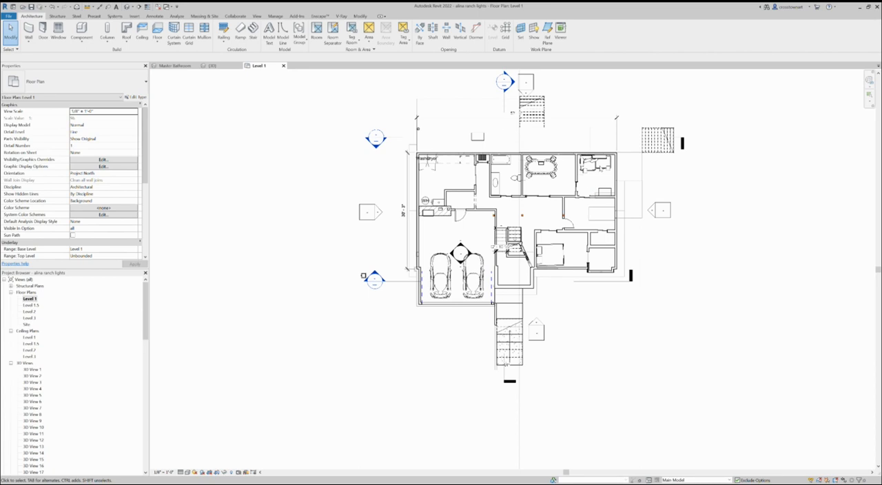
double_click(29, 305)
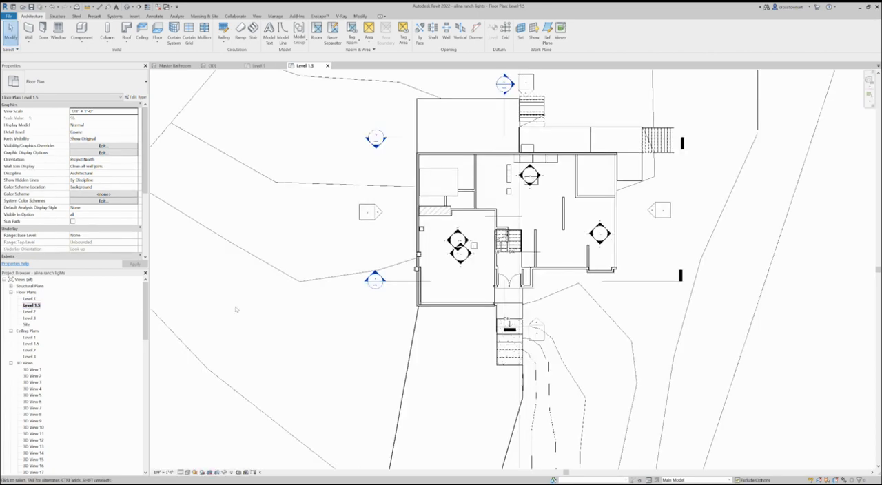
scroll(618, 310, down, 1)
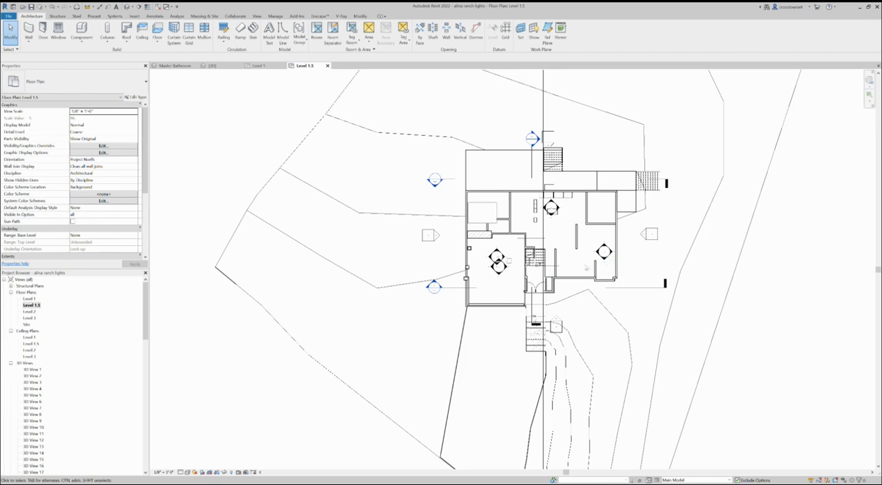
double_click(30, 311)
scroll(372, 215, up, 2)
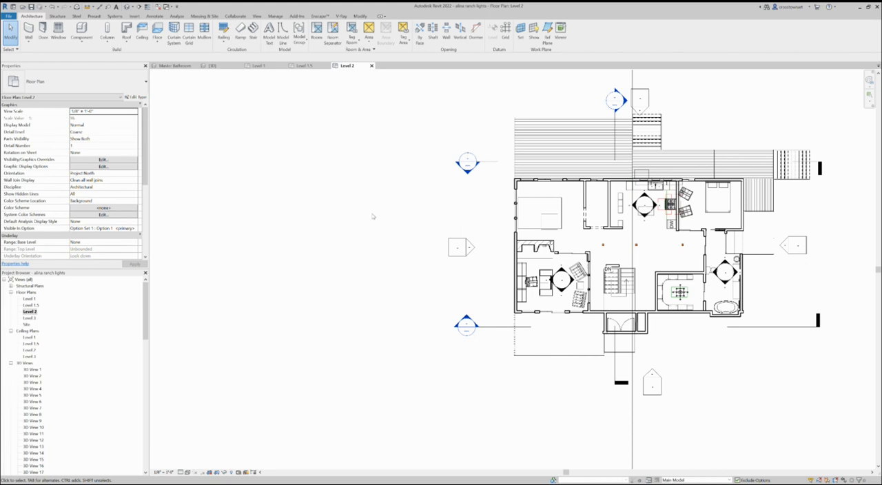
double_click(30, 318)
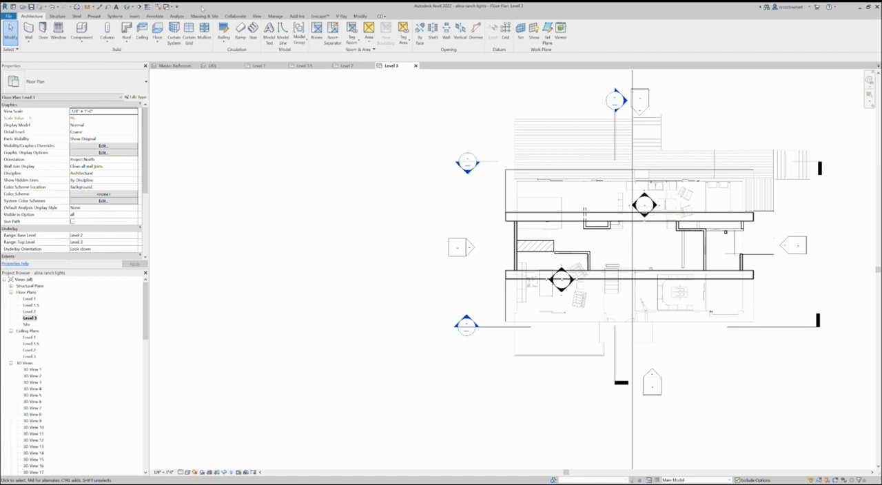
Purge all checked unused views, families, groups and other styles from the project
click(274, 16)
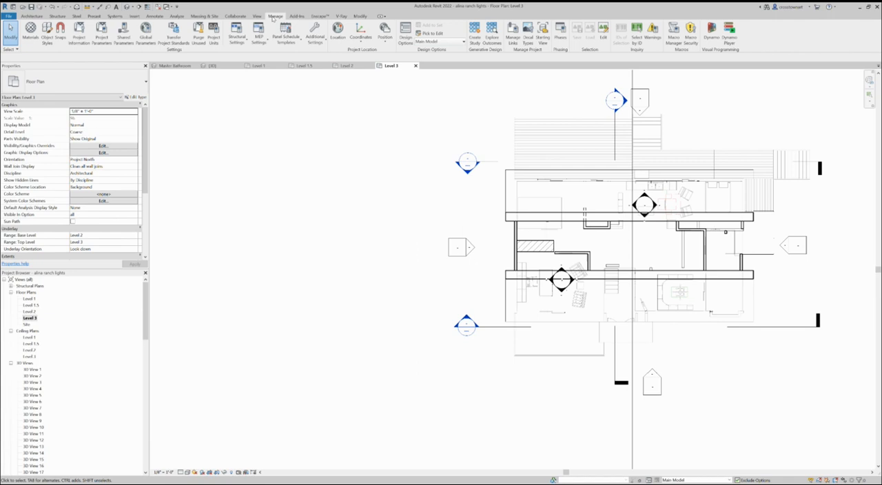
click(201, 40)
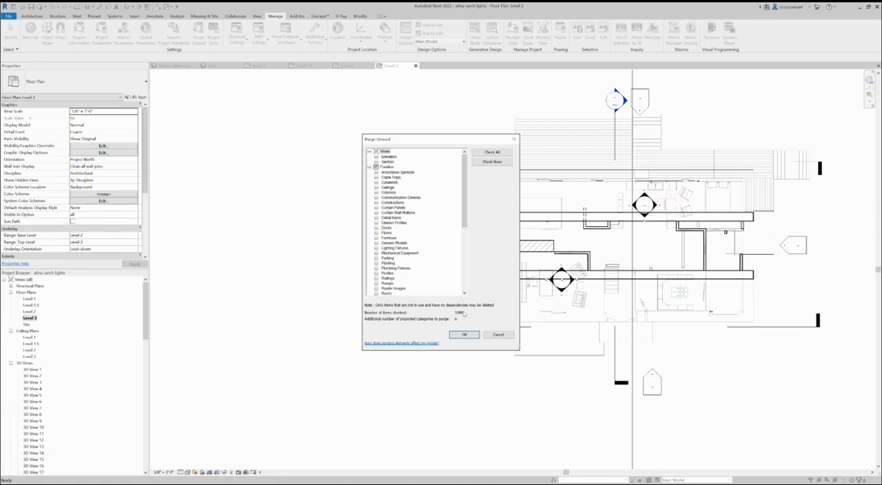
drag(464, 214, 466, 275)
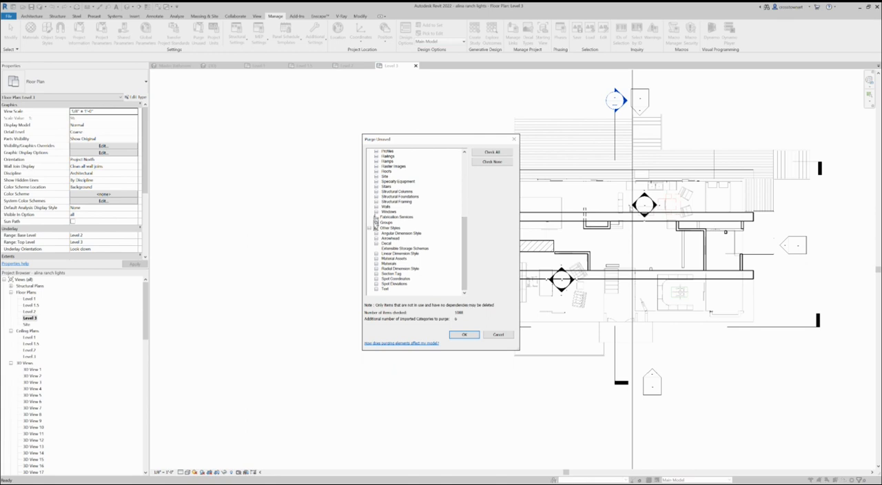
click(472, 335)
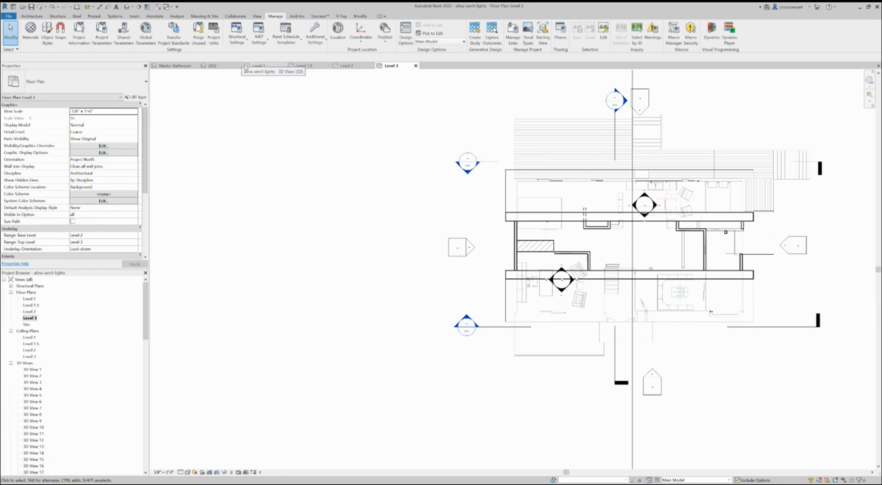
Repeat the purge until no unused materials or material assets are left to remove
click(198, 35)
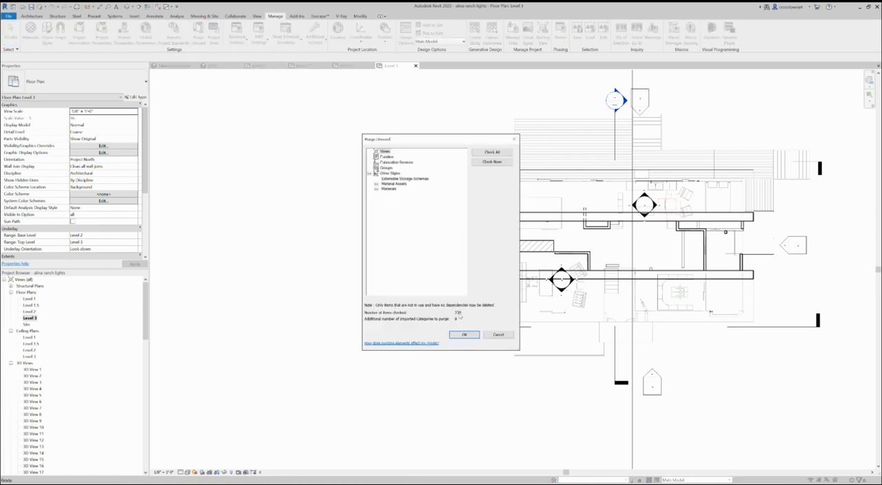
click(465, 334)
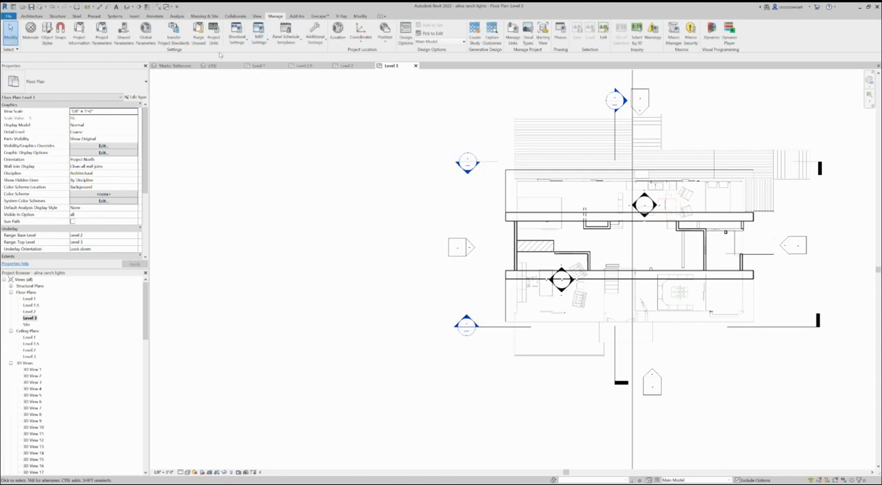
click(201, 33)
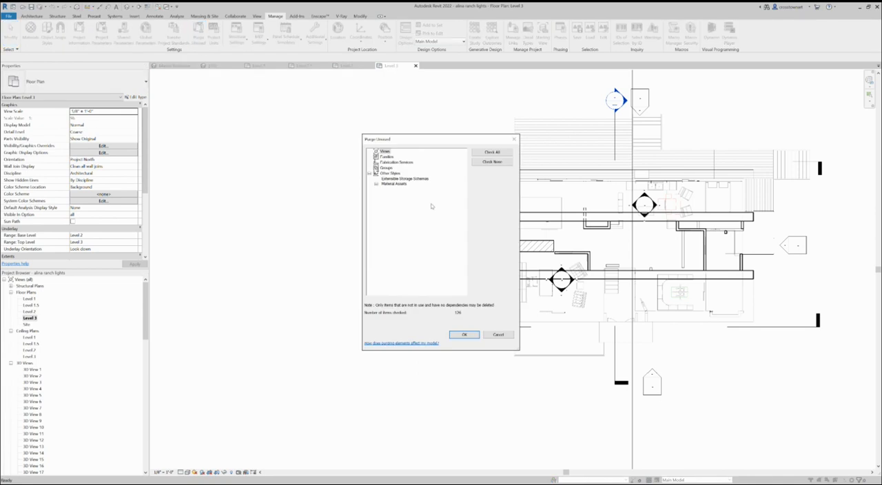
click(460, 336)
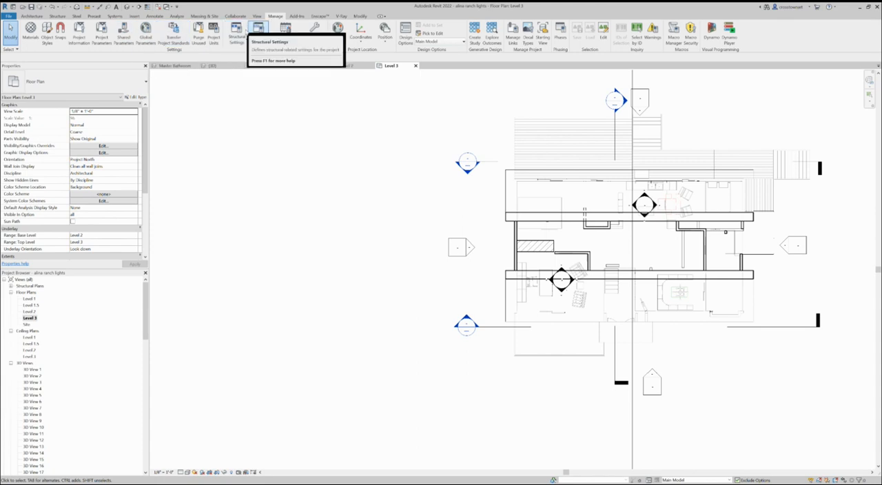
click(199, 35)
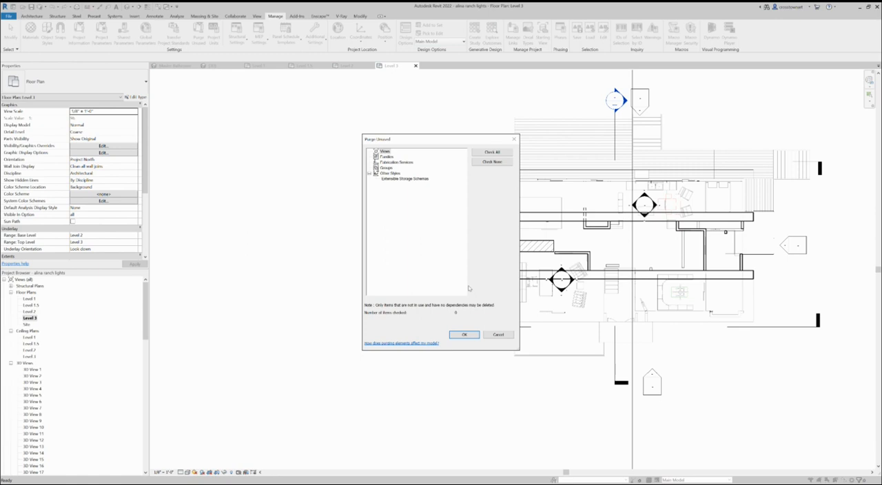
click(465, 335)
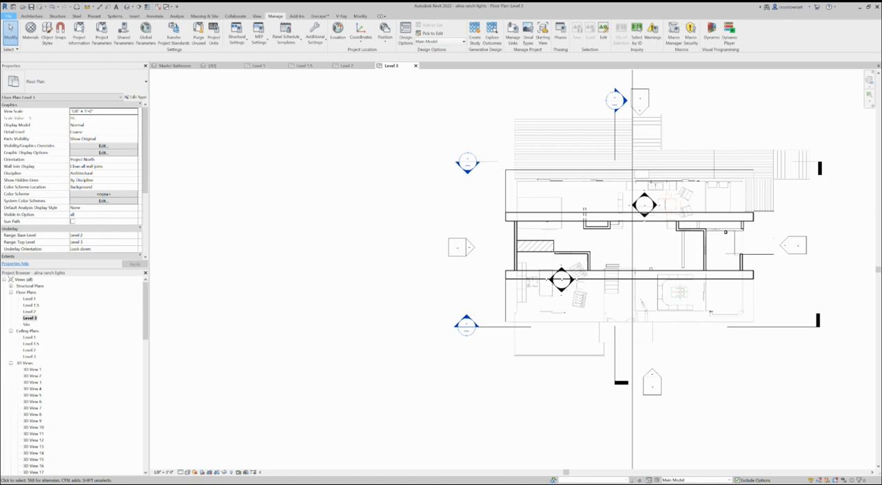
Sort the existing project files by date modified and save the project as a copy with "-purged" added to its file name
click(31, 7)
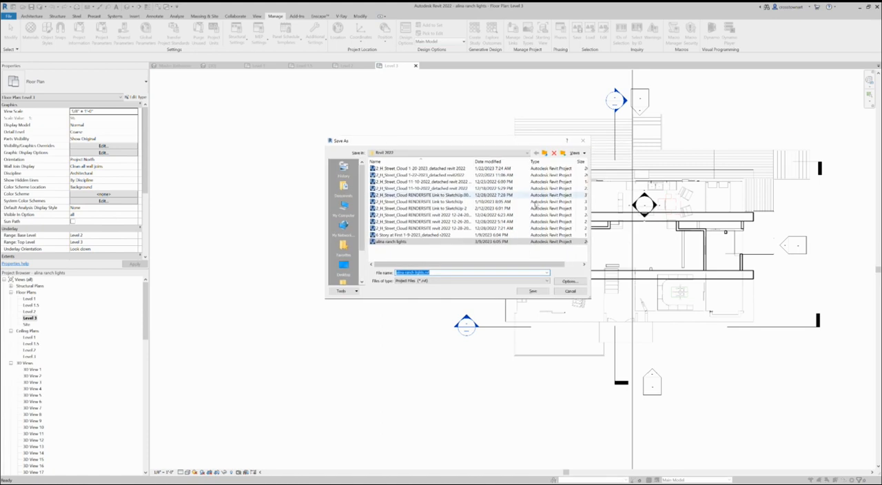
click(498, 162)
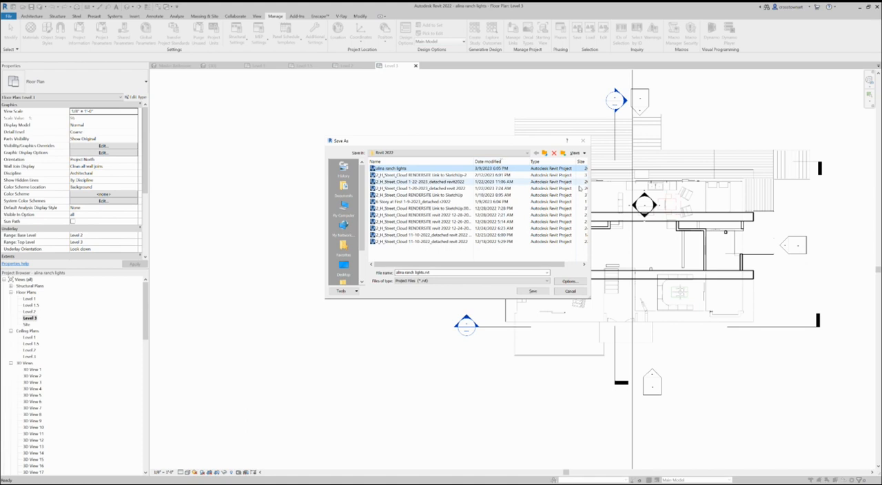
drag(473, 161, 451, 161)
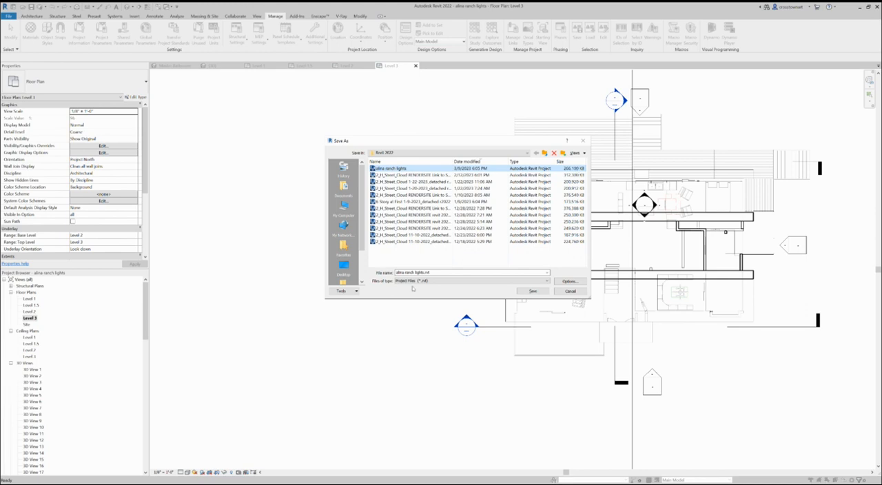
click(426, 271)
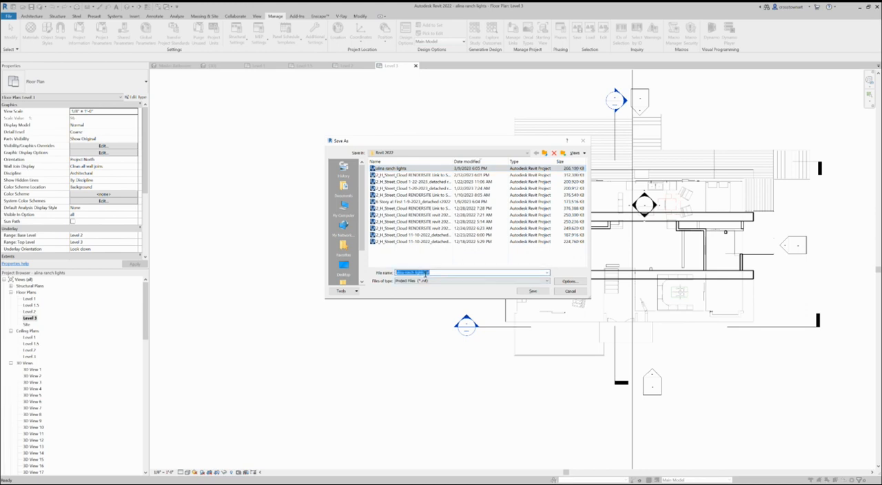
click(425, 272)
text(purge)
text(d)
key(Return)
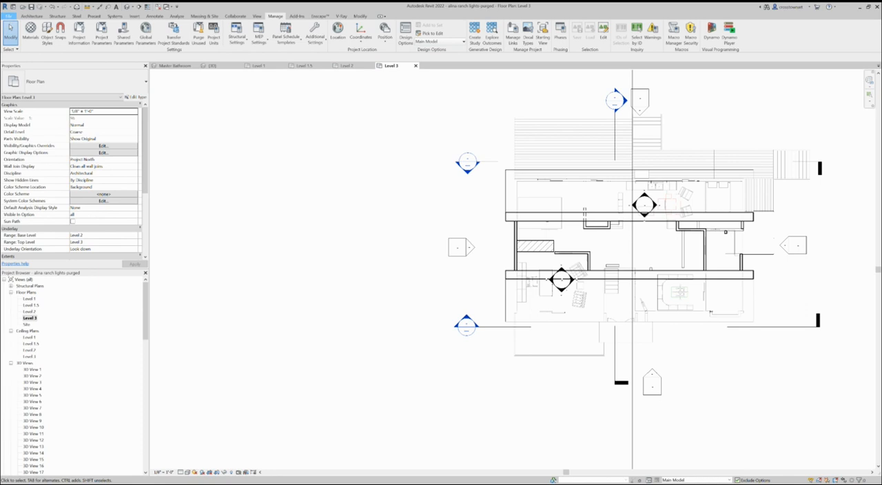
Compare the file sizes of the original and purged projects in the save location without saving again
click(198, 34)
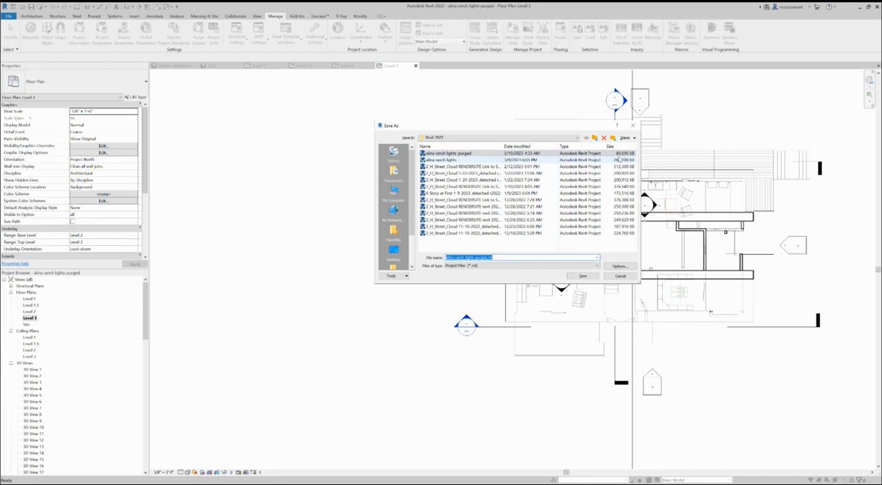
click(617, 277)
scroll(445, 282, down, 2)
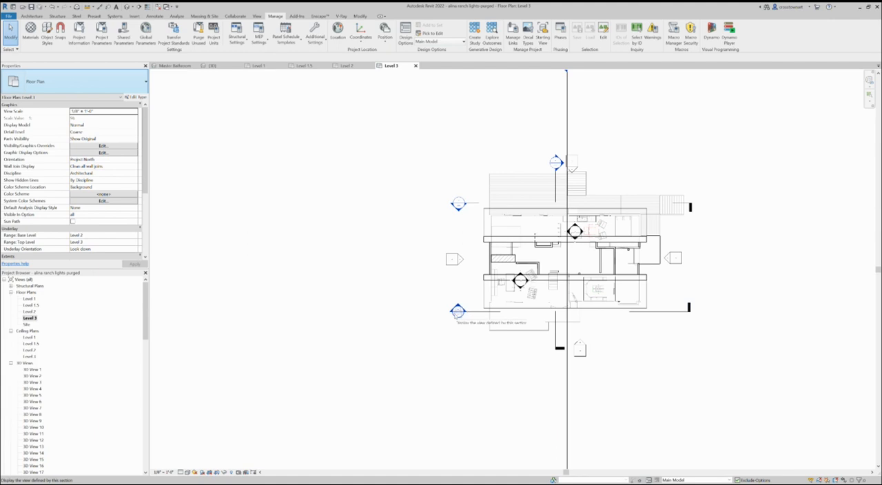
scroll(453, 327, up, 3)
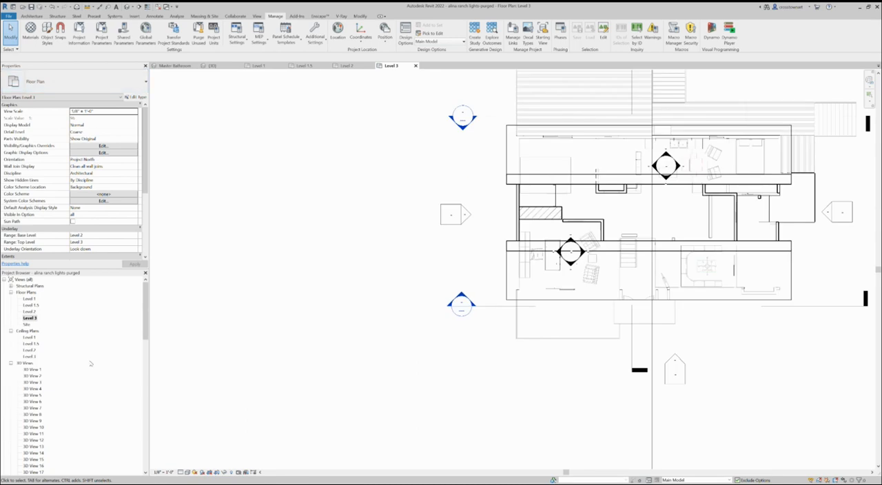
Open the Office/Library 3D view and bring the whole perspective into sight
drag(145, 315, 146, 380)
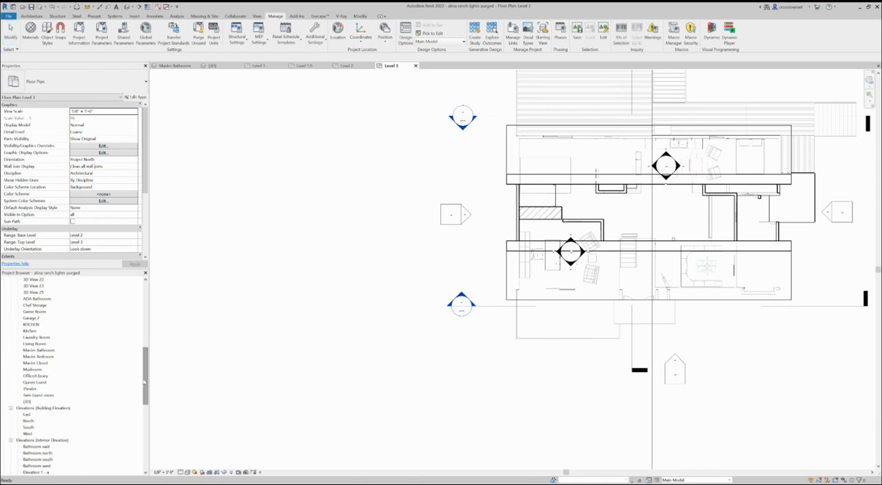
click(36, 376)
double_click(38, 377)
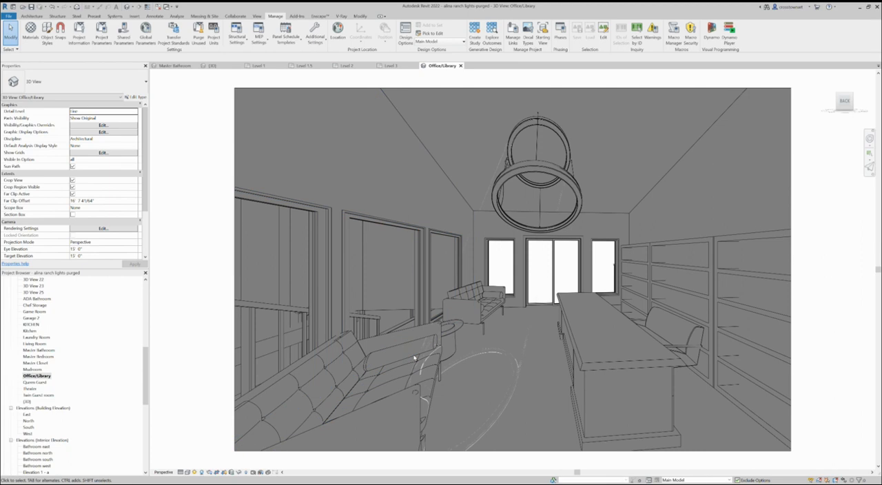
scroll(387, 345, down, 1)
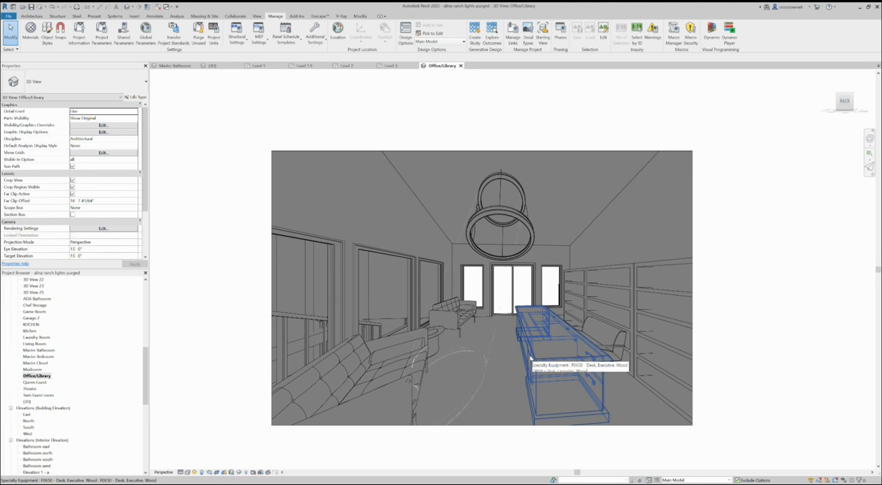
Inspect the office's side walls, connected end wall and sloped roof by selecting each of them, finishing with nothing selected
click(599, 219)
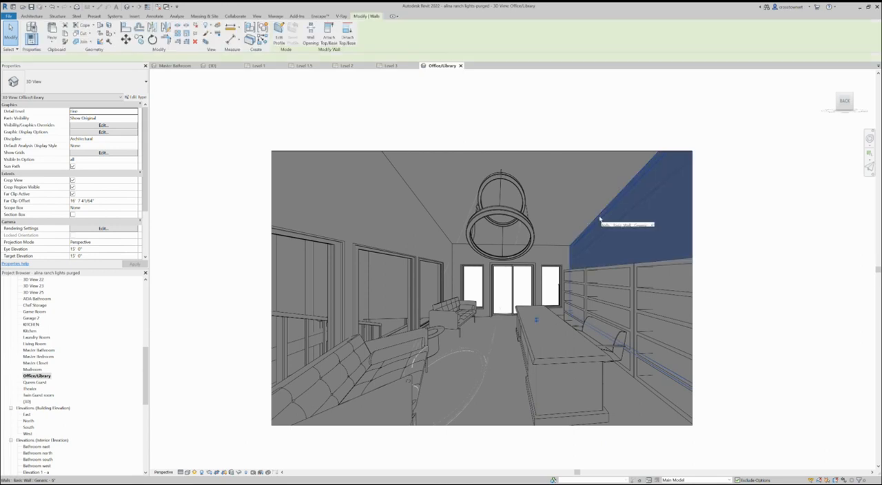
click(420, 205)
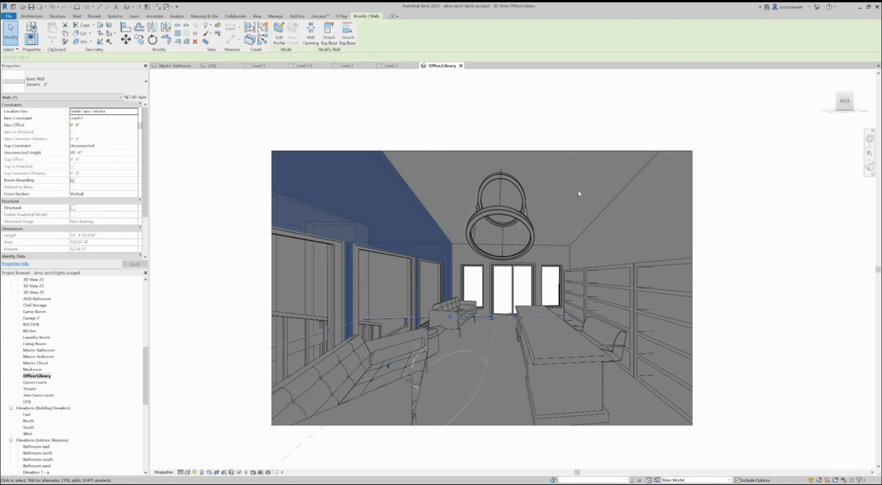
key(Tab)
key(Tab)
click(544, 248)
click(544, 248)
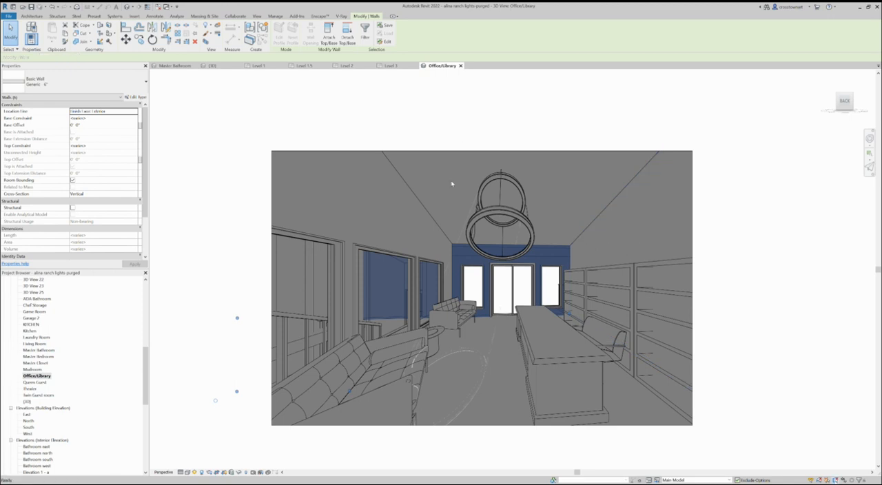
key(Escape)
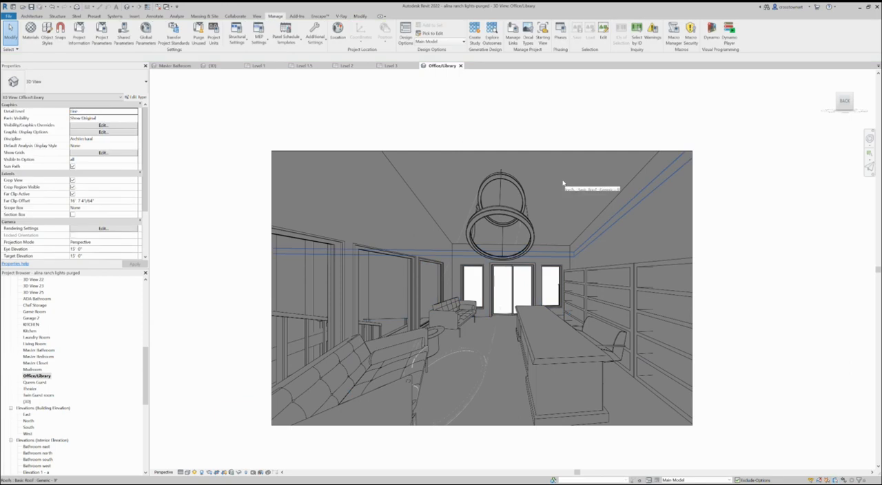
click(563, 183)
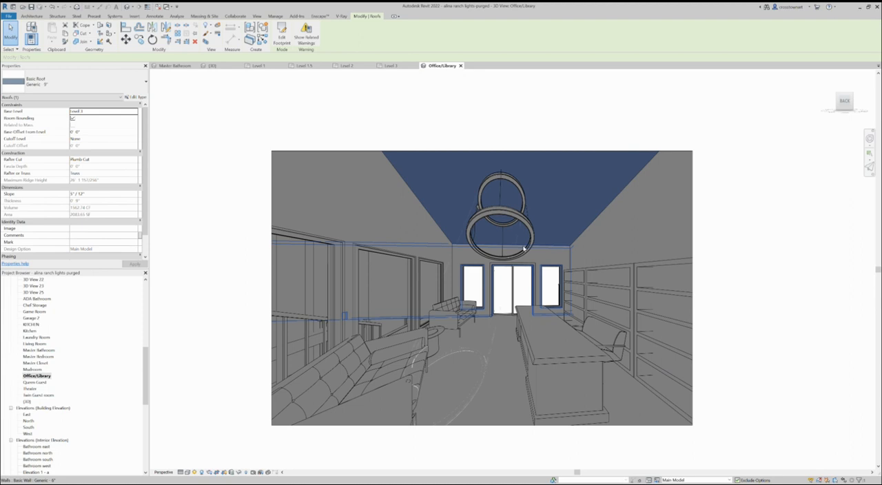
click(719, 247)
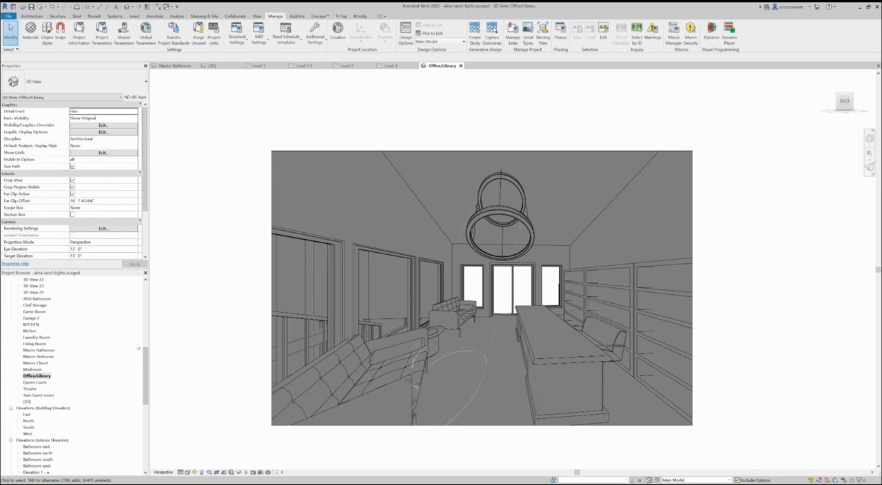
Open the Level 1 floor plan and examine its room layout
drag(145, 355, 153, 286)
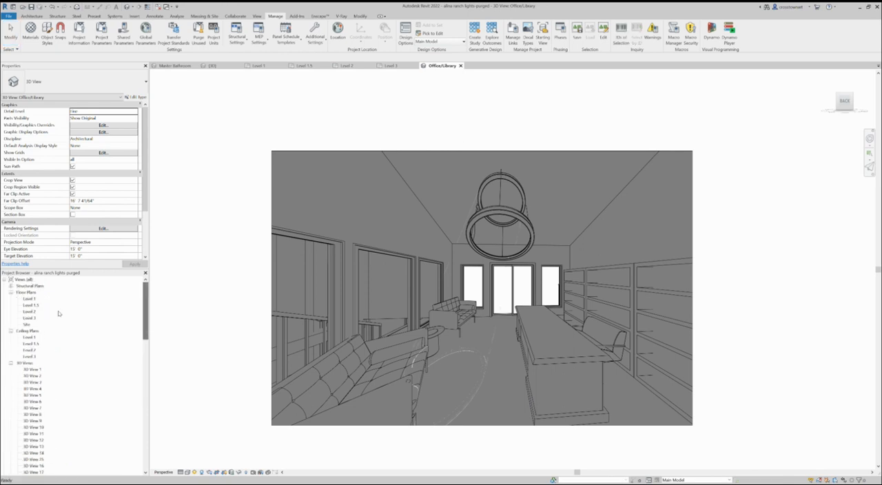
double_click(31, 299)
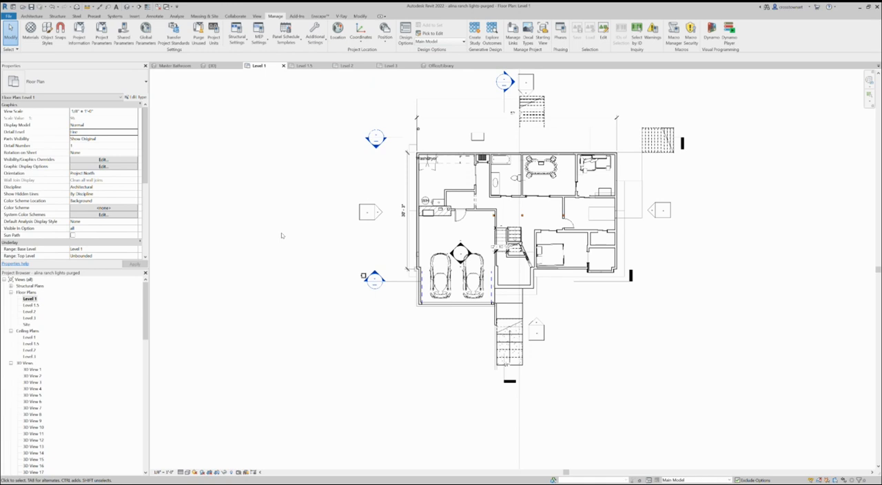
scroll(616, 153, up, 1)
scroll(577, 170, up, 4)
scroll(596, 168, down, 1)
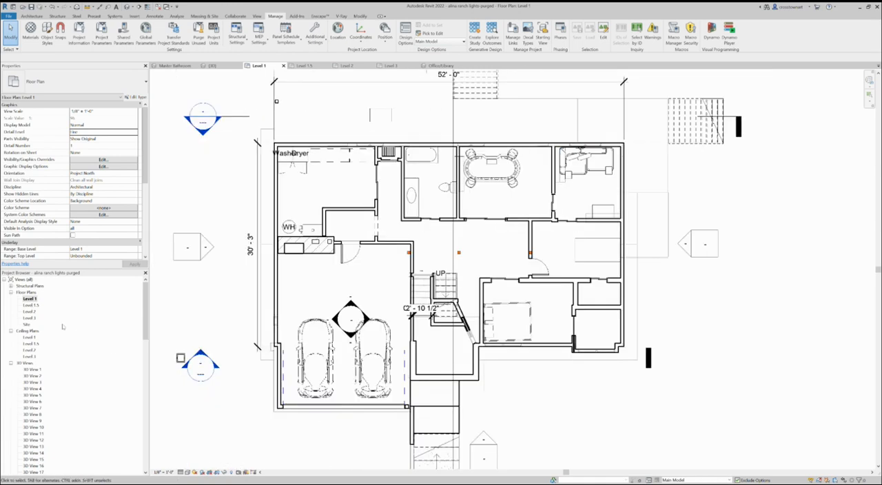
Locate the office/library and its interior elevation marker on the Level 2 floor plan, comparing the room with the Office/Library perspective
double_click(30, 312)
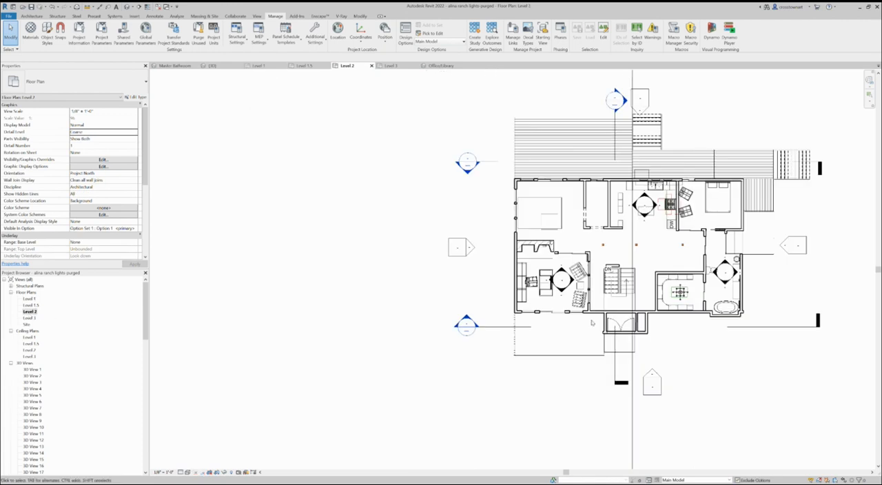
scroll(662, 251, up, 2)
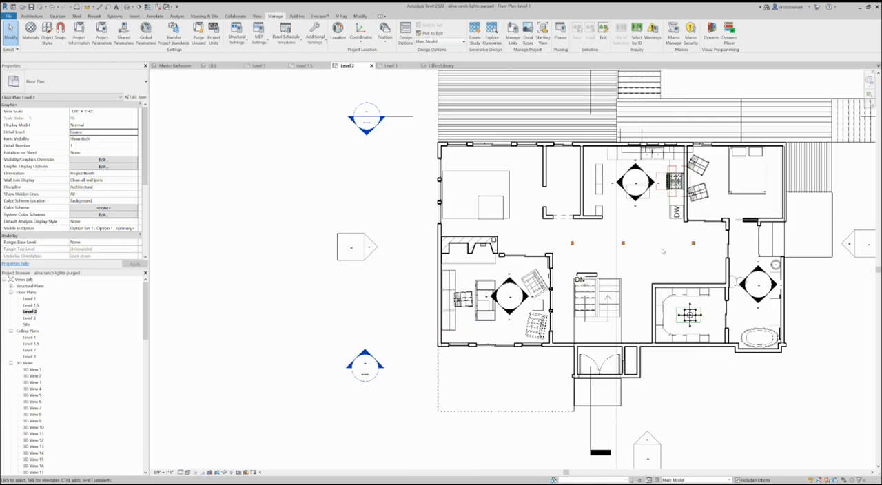
scroll(478, 368, up, 2)
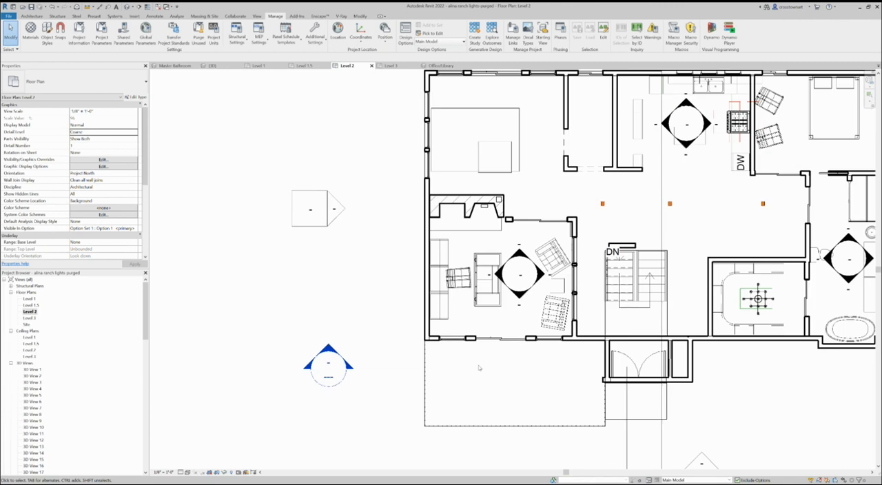
click(441, 65)
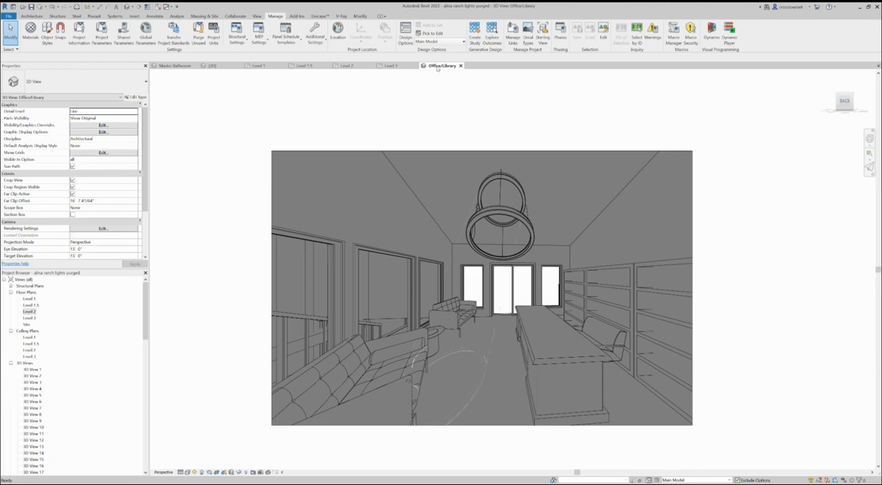
click(346, 66)
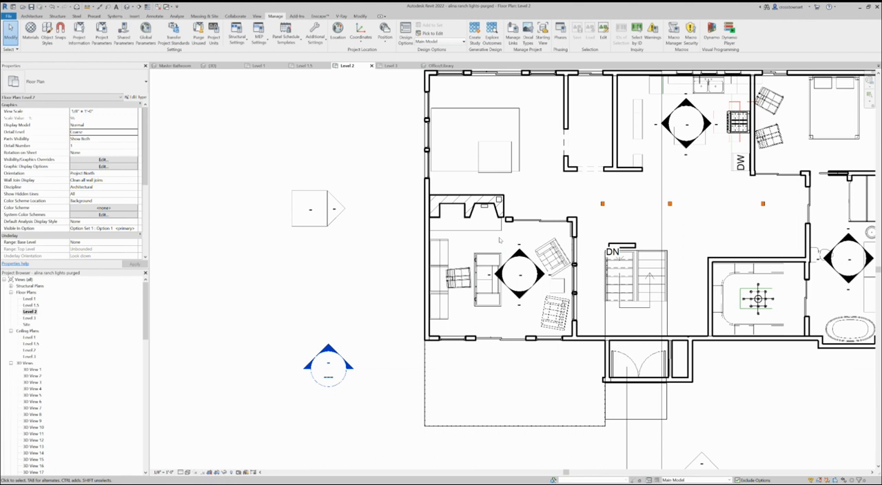
scroll(507, 243, up, 2)
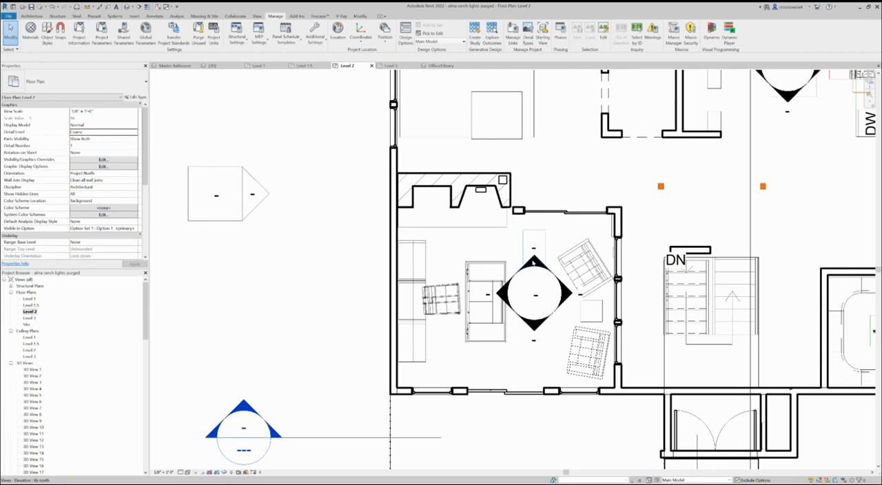
Examine the Level 2 floor plan by selecting the office's two opposing interior elevations and the building section crossing below the office
scroll(434, 248, down, 1)
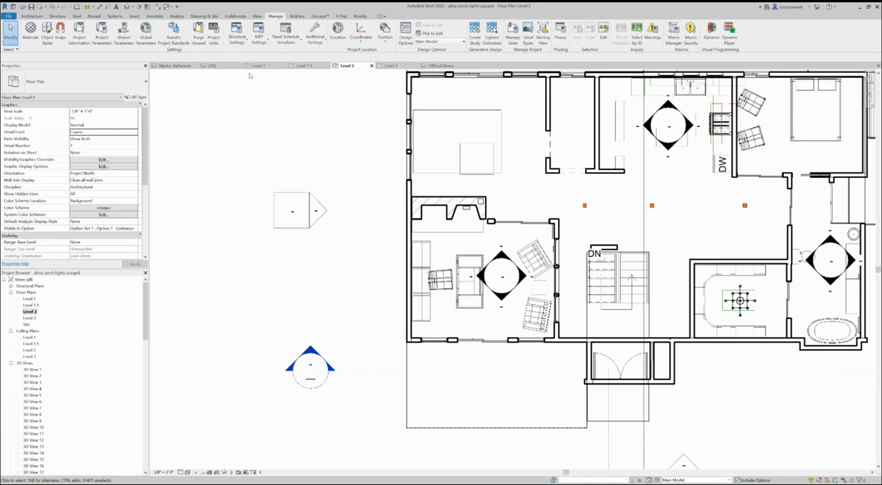
scroll(497, 308, down, 2)
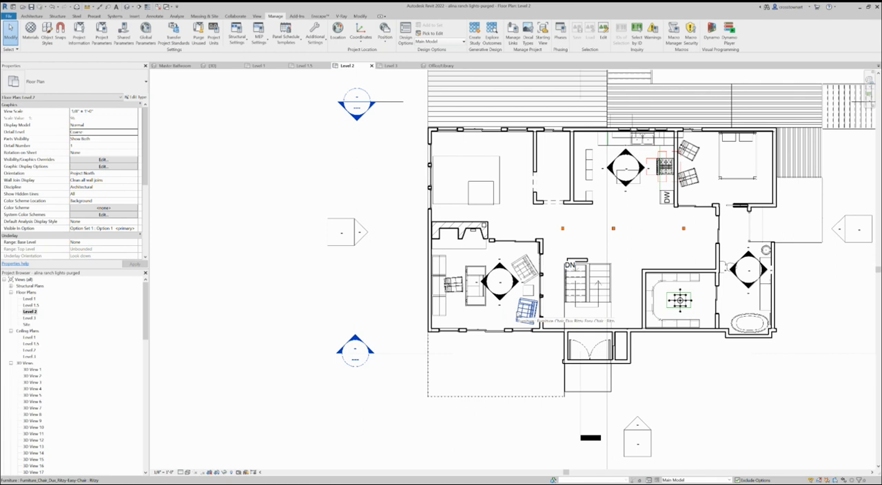
scroll(451, 326, down, 3)
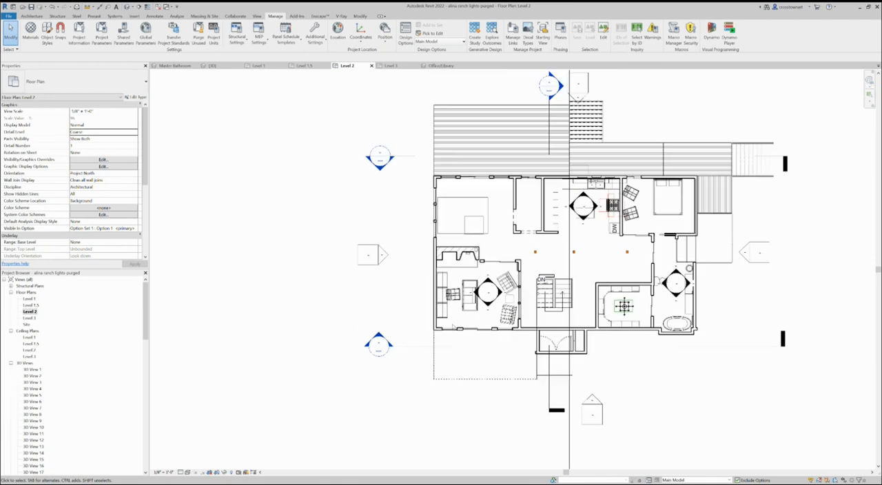
click(488, 285)
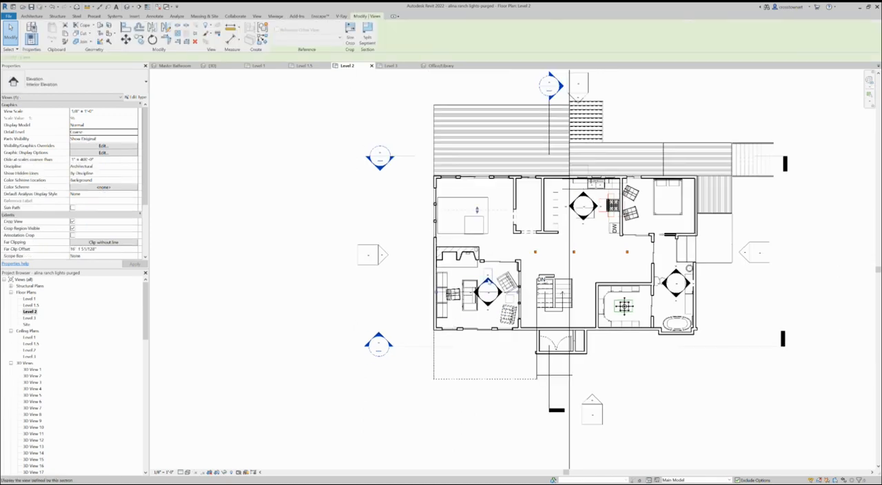
click(489, 303)
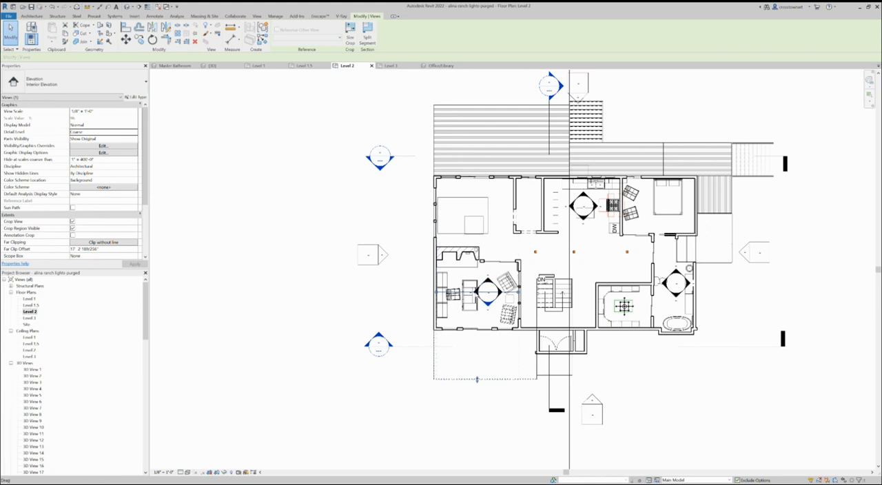
click(482, 346)
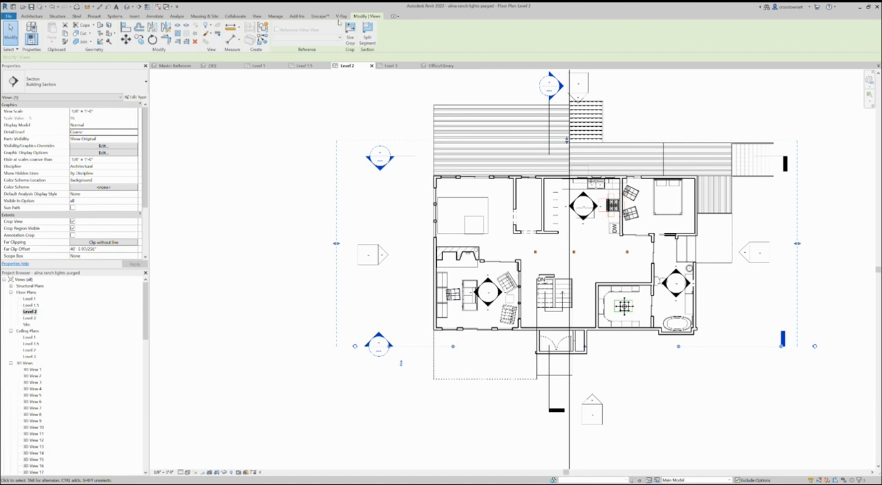
Draw a vertical building section line through the office, from just above its upper wall to just below its lower exterior wall
click(256, 16)
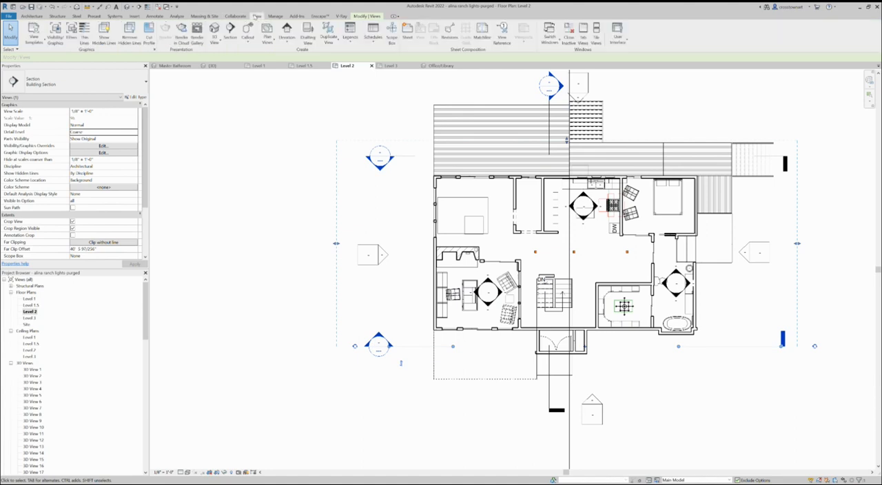
click(230, 31)
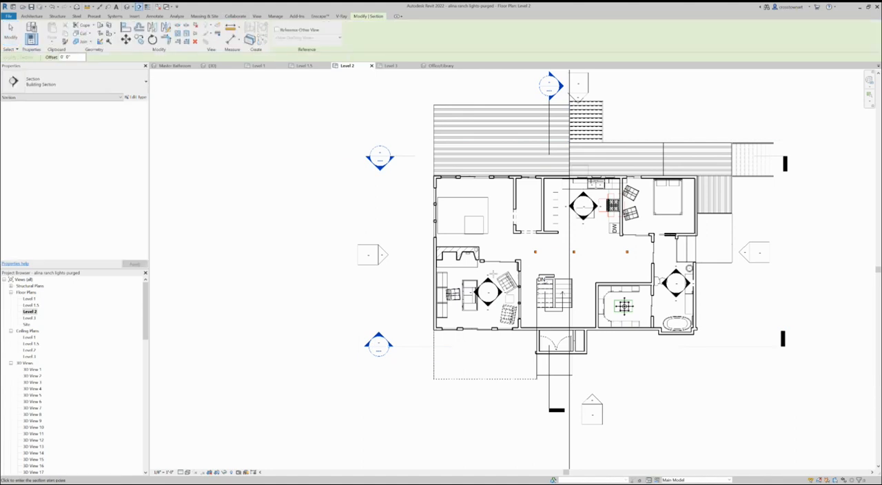
click(491, 239)
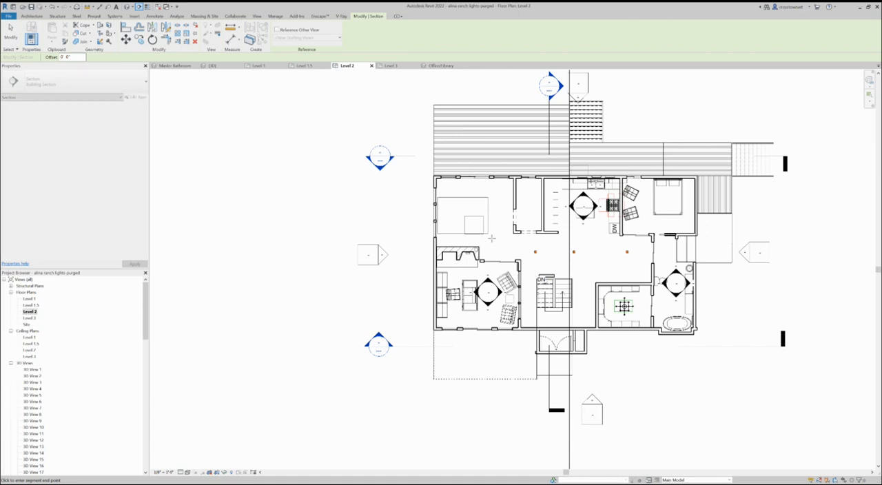
click(491, 361)
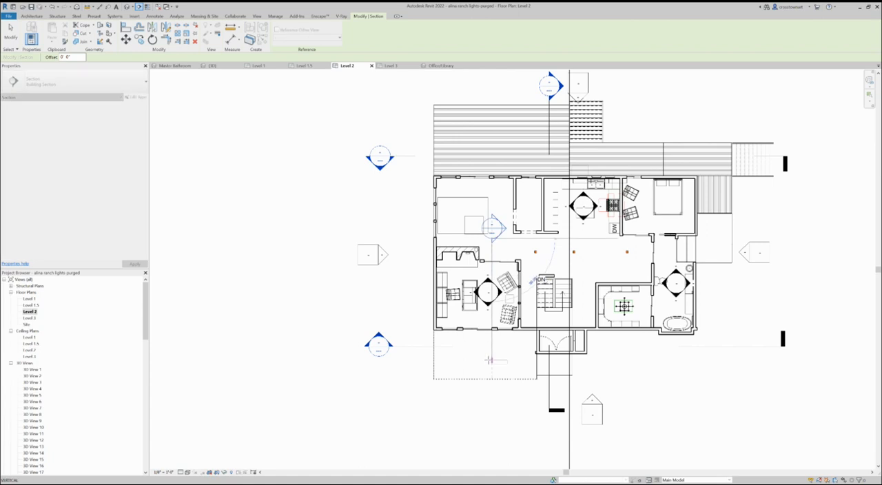
key(Escape)
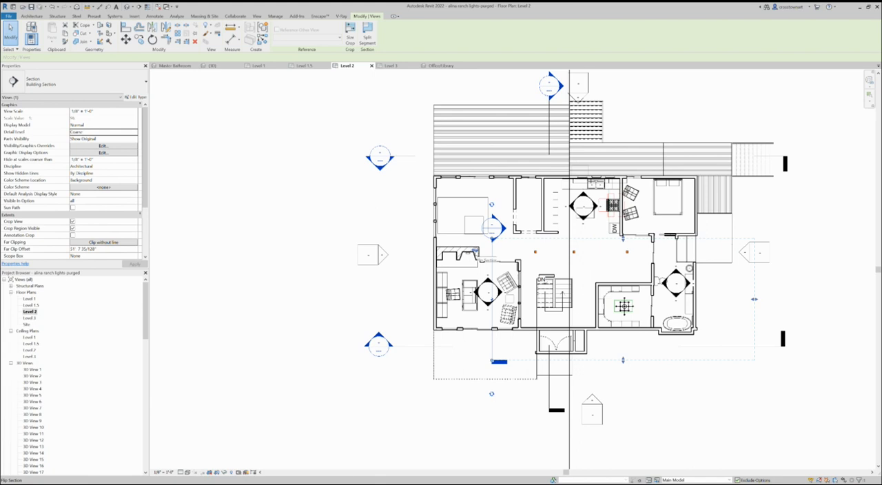
Flip the new section to face the office's bookshelf wall, and extend its line and view boundary beyond the house's upper exterior wall
click(482, 260)
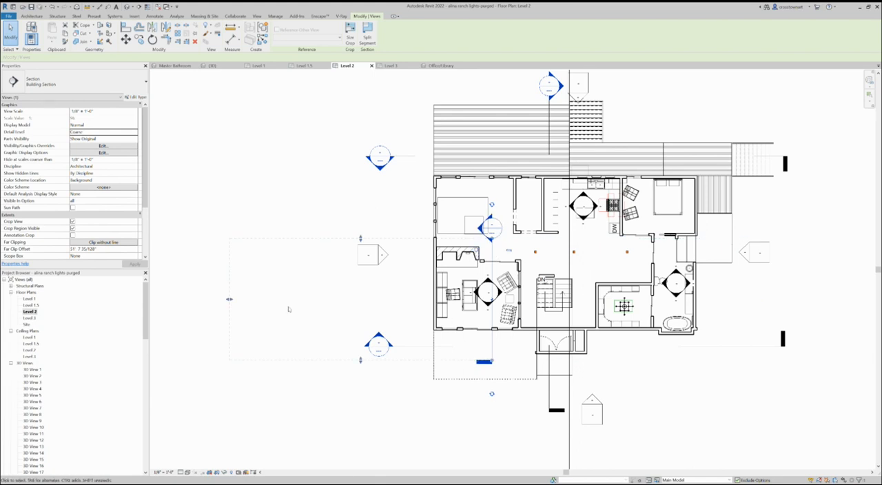
drag(233, 294, 343, 299)
click(492, 351)
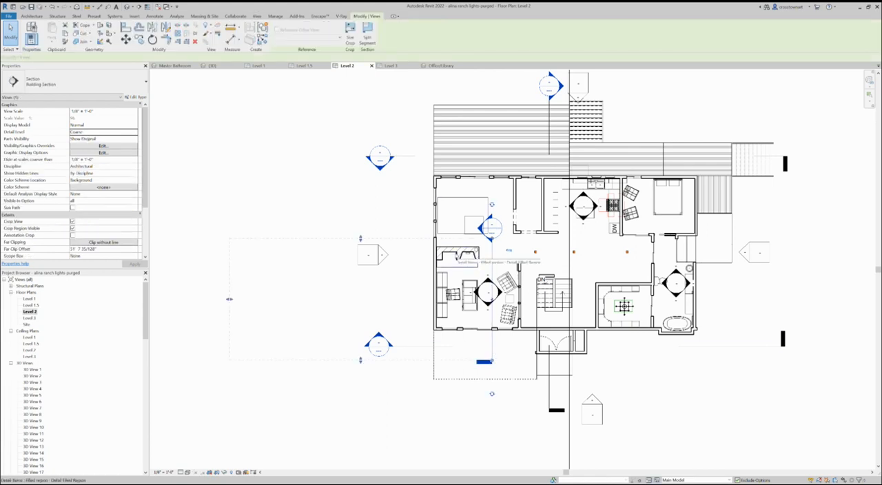
click(491, 241)
click(508, 113)
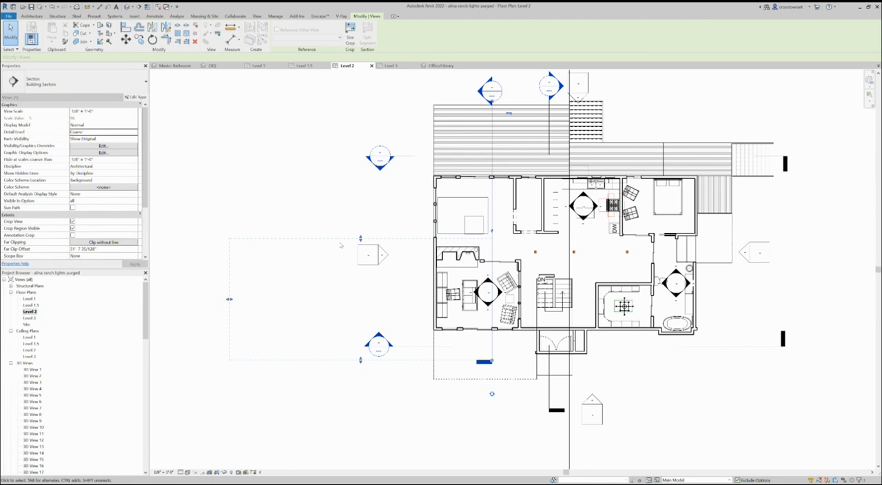
drag(360, 239, 368, 124)
click(502, 241)
click(492, 243)
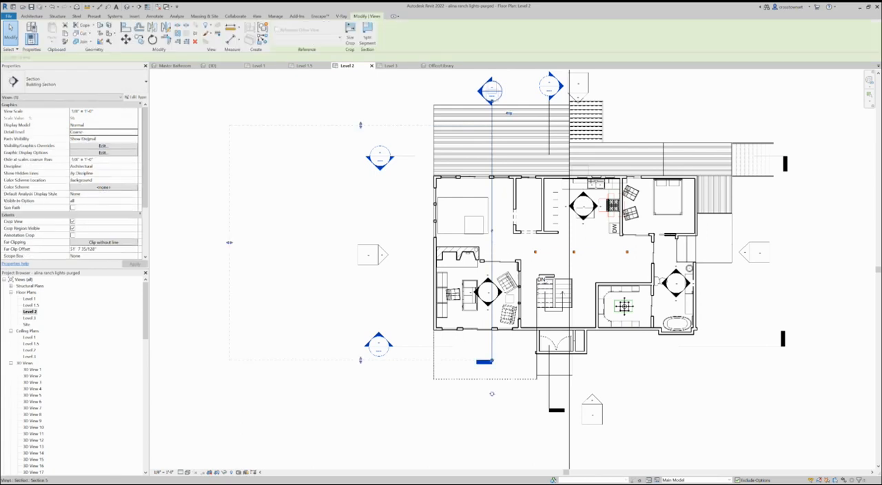
Open the new section's view and inspect the tilted light fixture hanging from the office's sloped roof
double_click(492, 91)
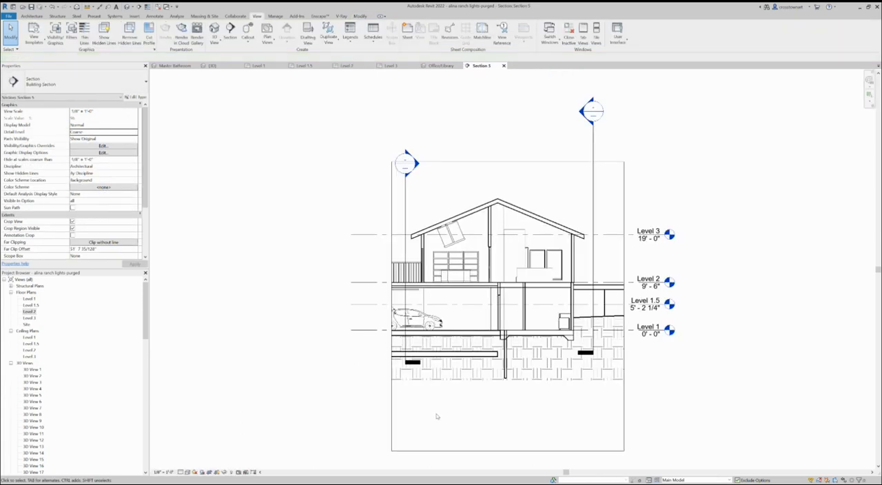
scroll(449, 250, up, 5)
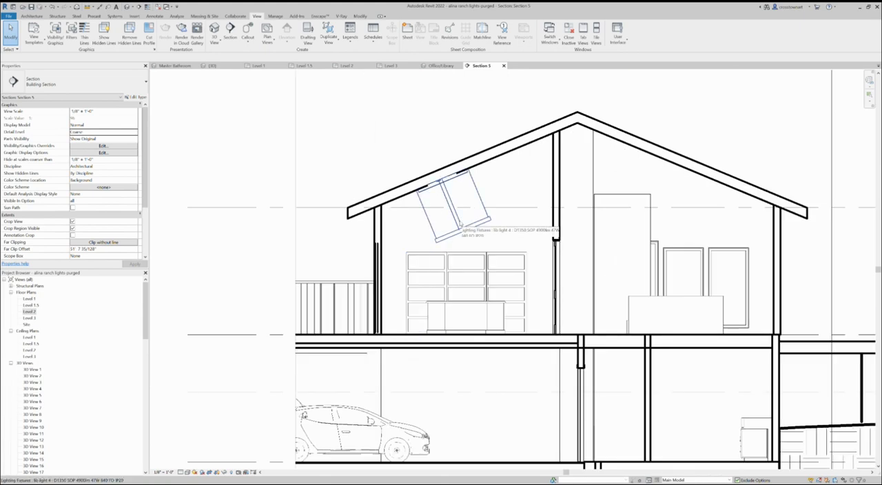
click(458, 224)
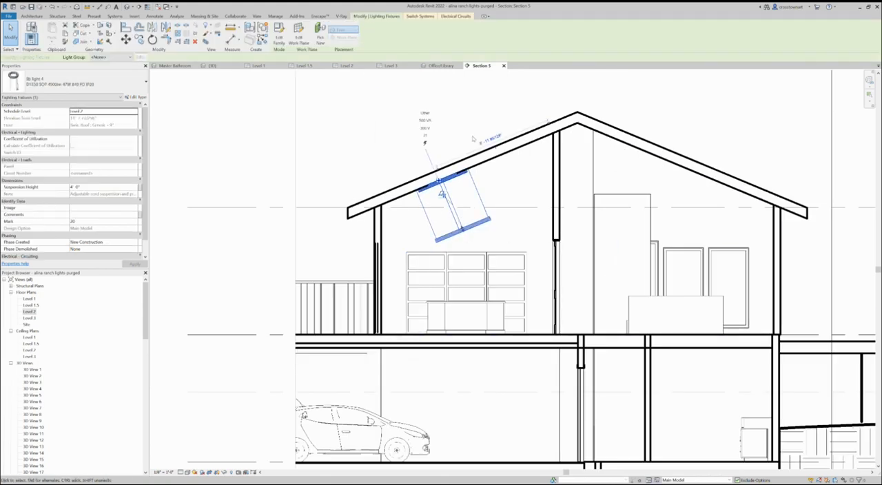
click(832, 313)
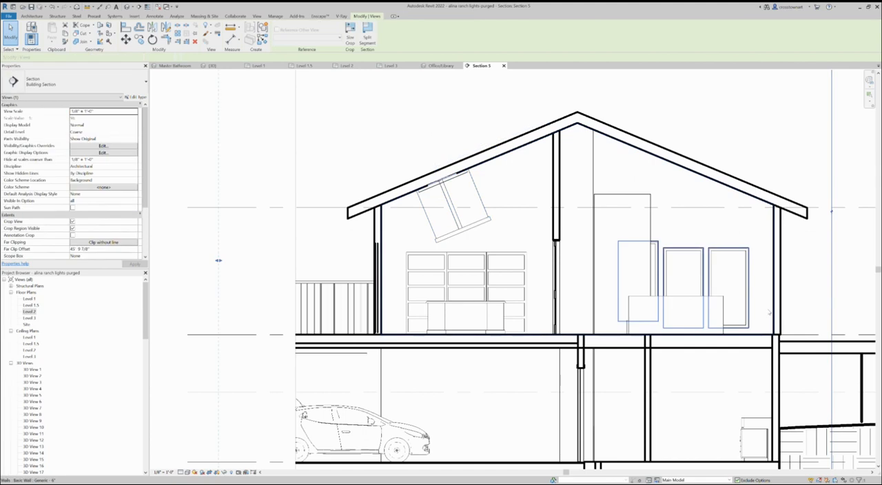
scroll(398, 177, down, 2)
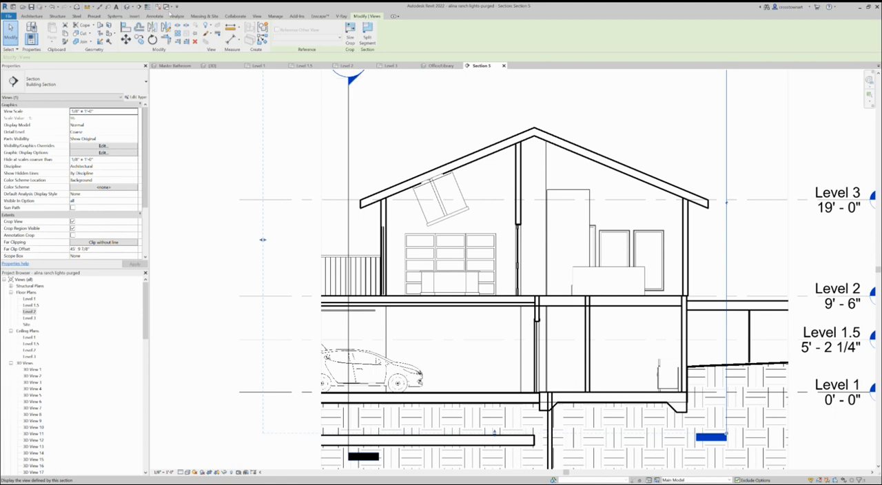
Draw a horizontal detail line in the Lines style, about 34 feet long, between the undersides of the two roof slopes
click(157, 16)
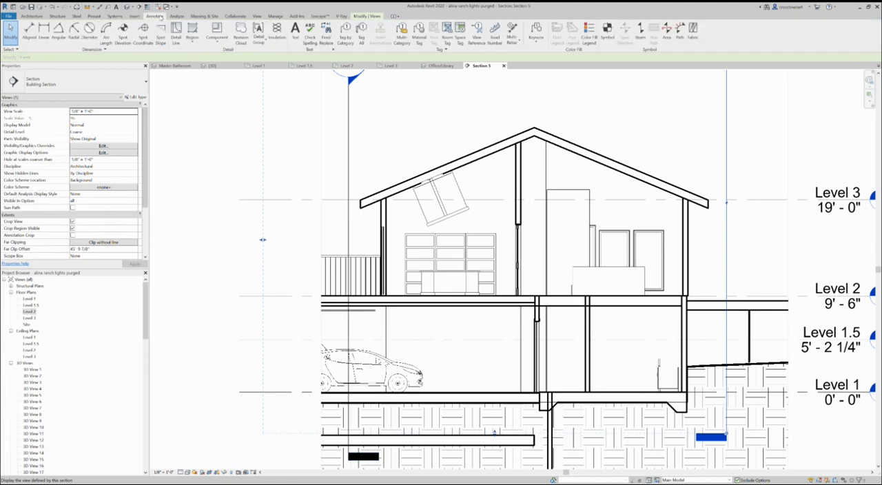
click(175, 31)
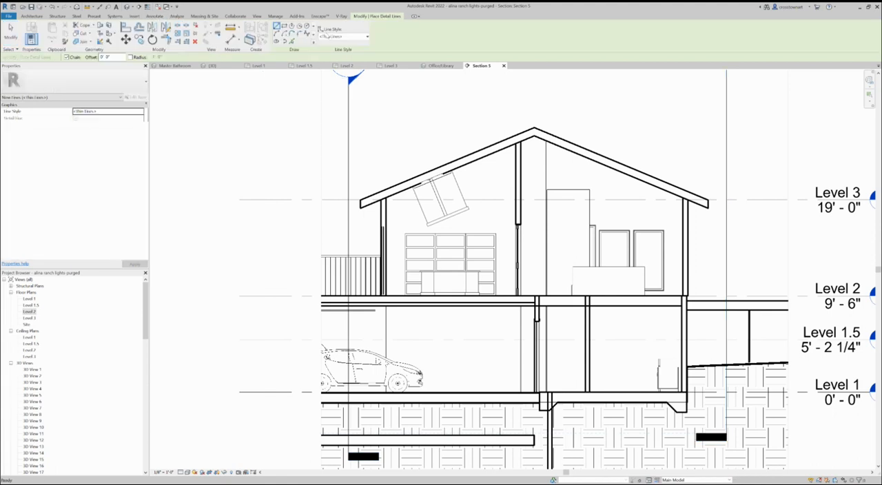
click(336, 39)
click(334, 89)
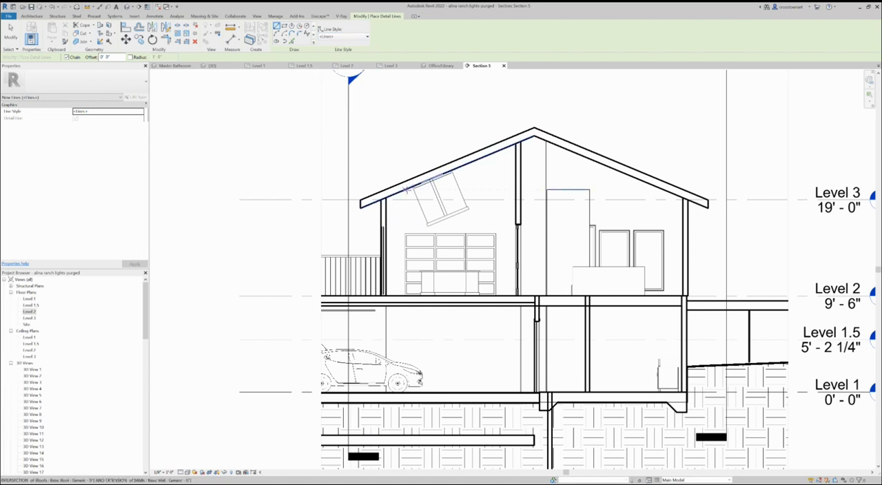
click(407, 189)
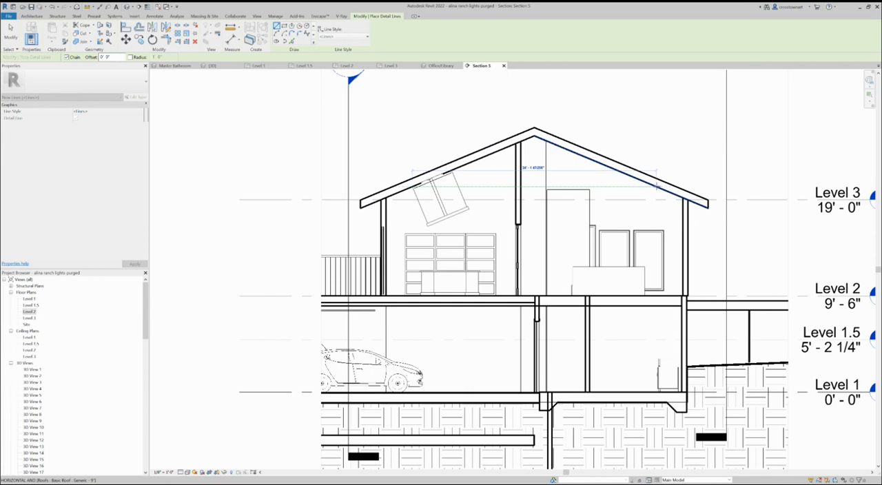
click(651, 187)
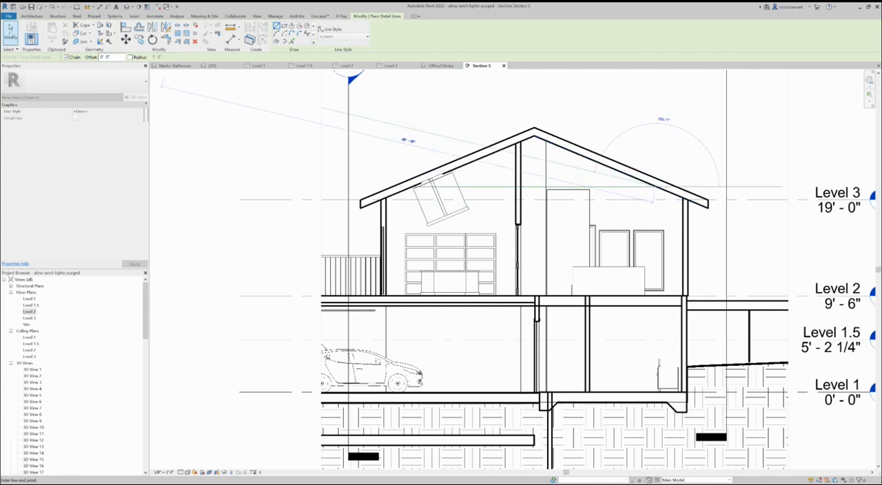
click(10, 31)
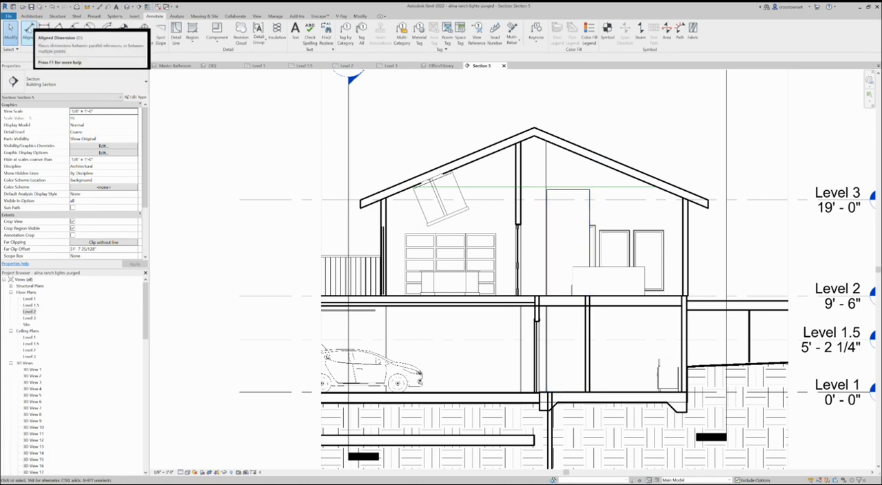
Place an aligned dimension between the Level 2 floor surface and the horizontal detail line under the roof
click(28, 31)
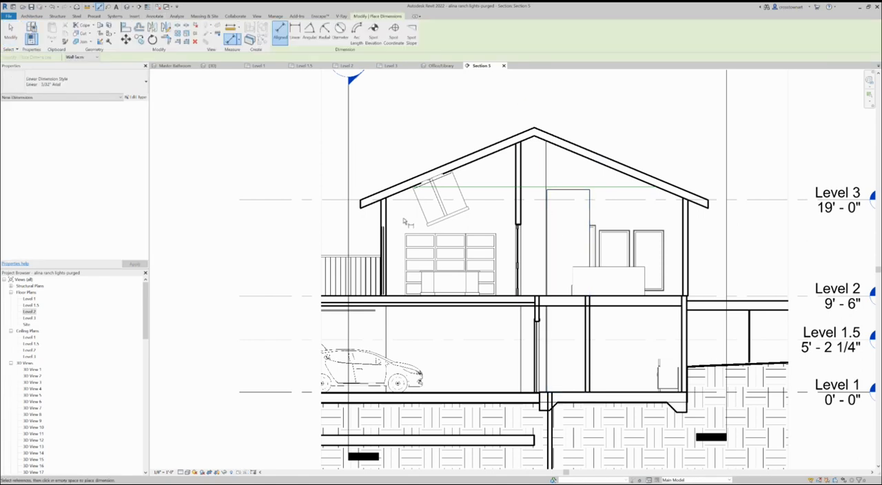
click(566, 298)
click(596, 188)
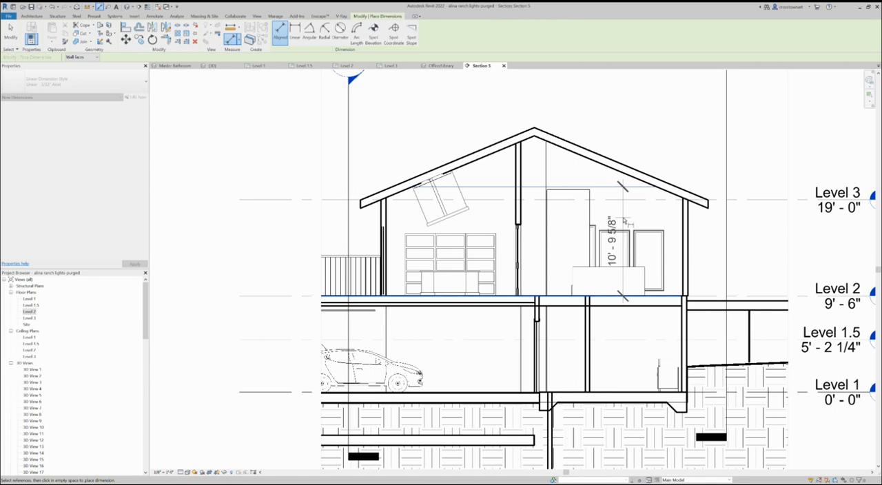
click(624, 221)
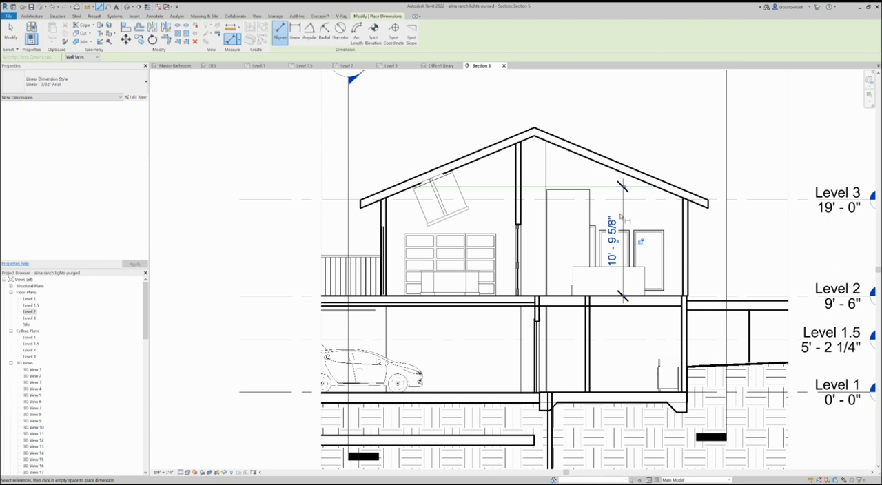
scroll(256, 255, down, 2)
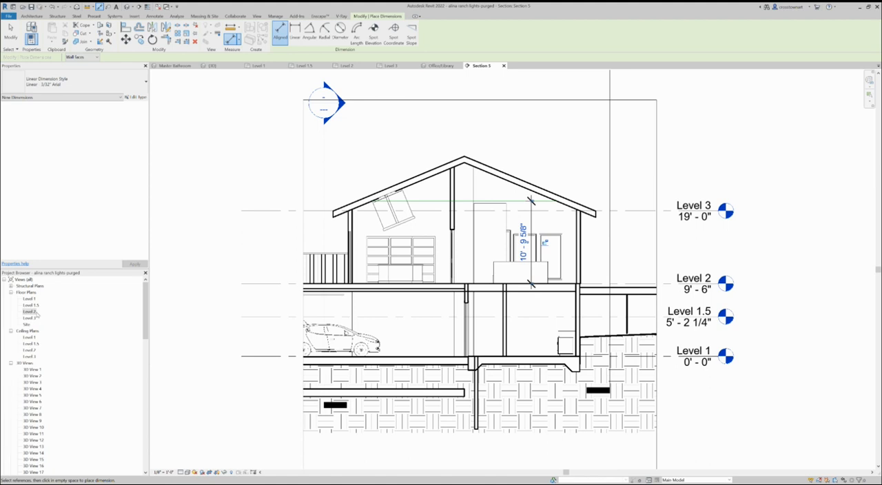
Delete the office's suspended light fixture in the Level 2 ceiling plan and dismiss the resulting warning
double_click(30, 350)
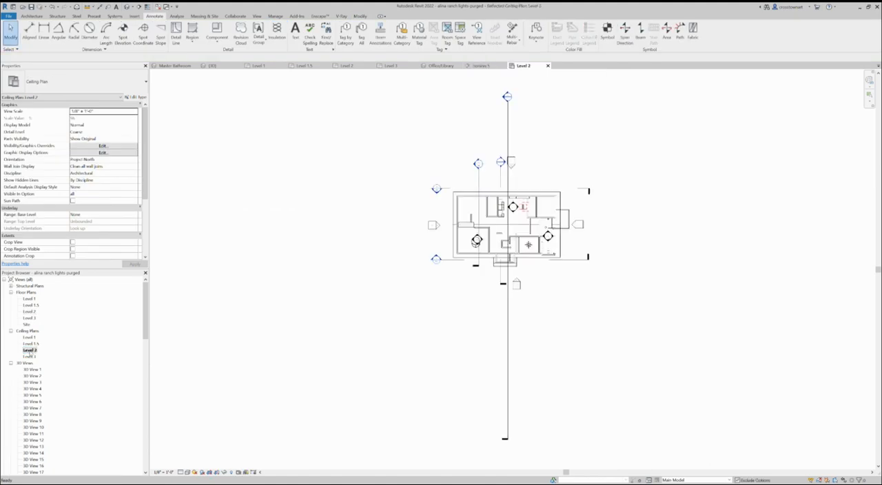
scroll(278, 254, up, 1)
scroll(586, 219, up, 4)
scroll(586, 219, up, 1)
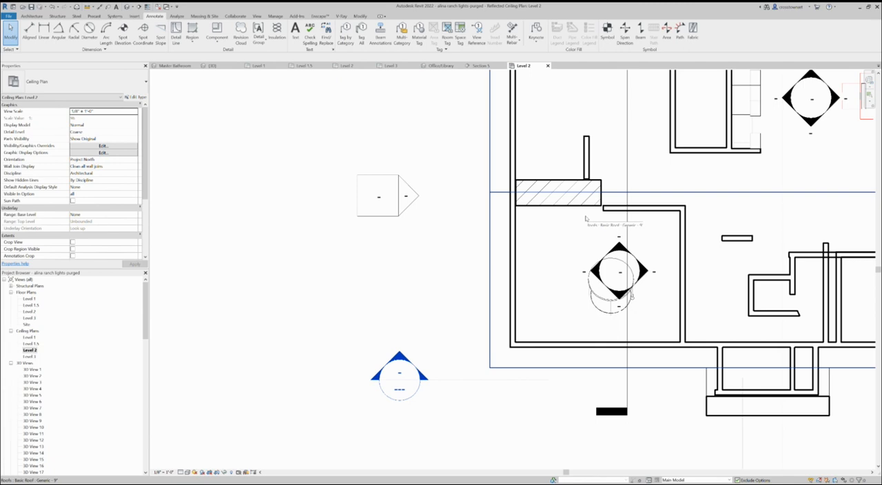
click(588, 290)
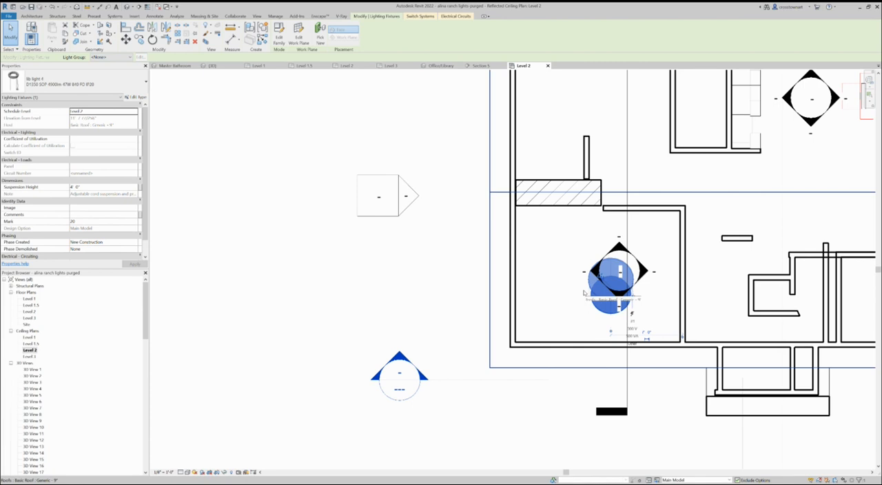
key(Delete)
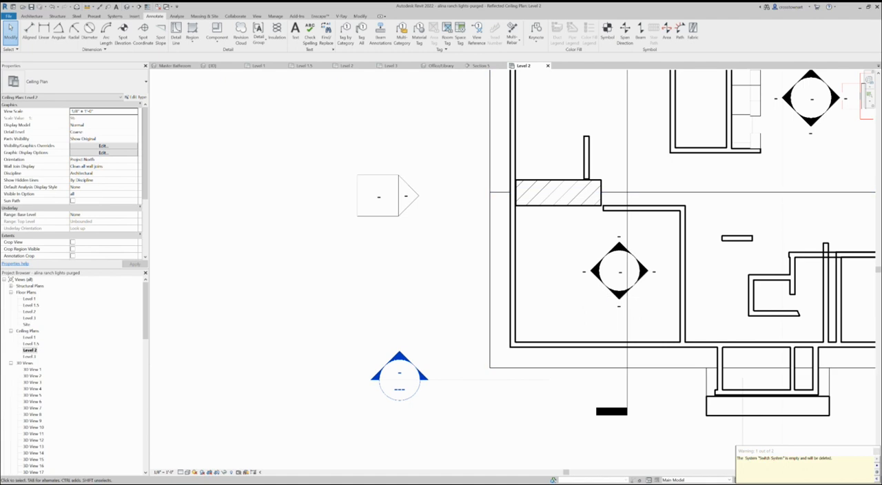
click(876, 453)
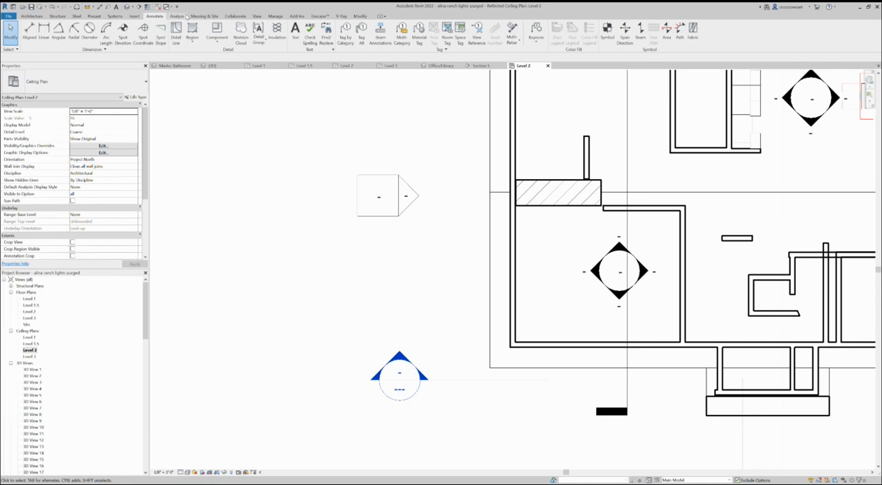
Sketch a closed ceiling boundary along the inner wall faces of the office in the Level 2 ceiling plan
click(32, 16)
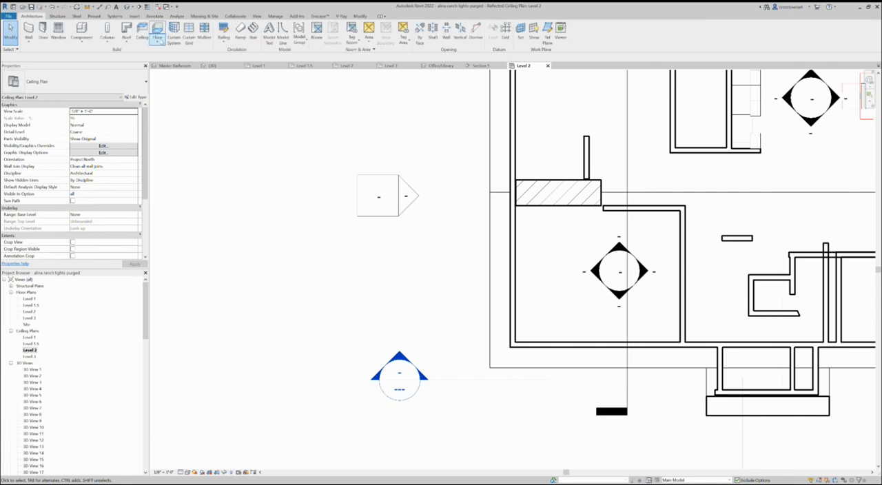
click(142, 31)
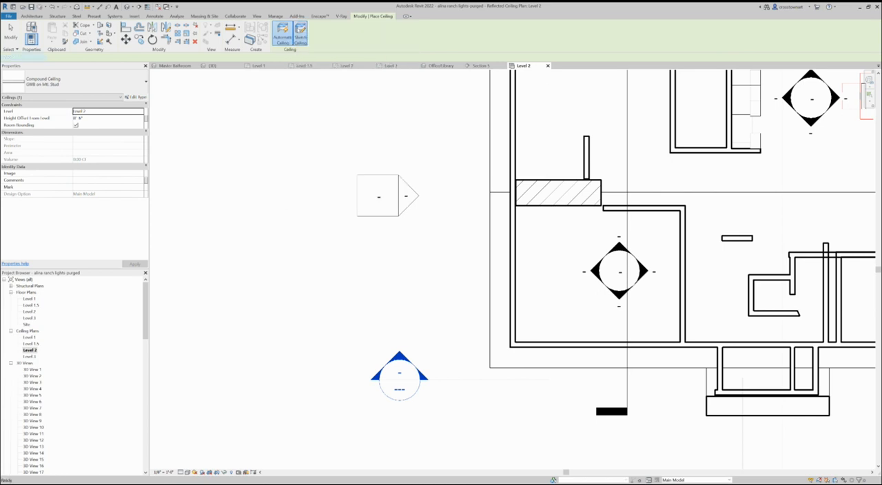
click(300, 35)
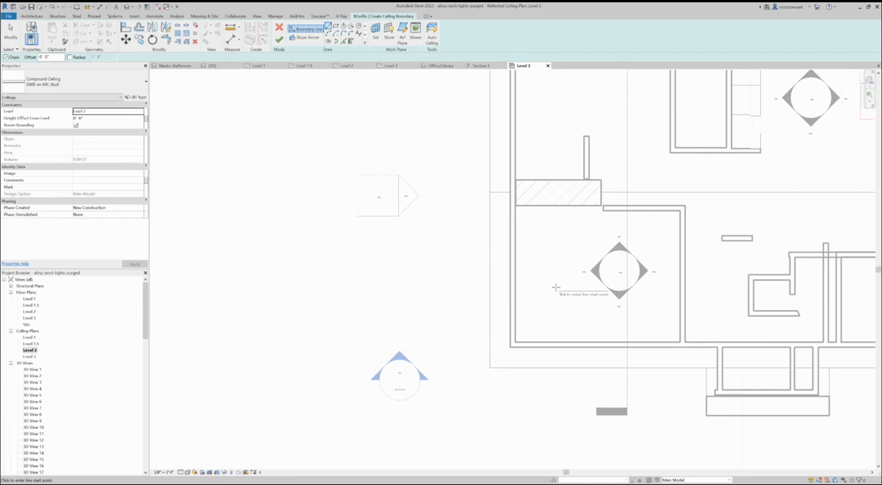
click(515, 204)
click(601, 204)
scroll(604, 205, up, 3)
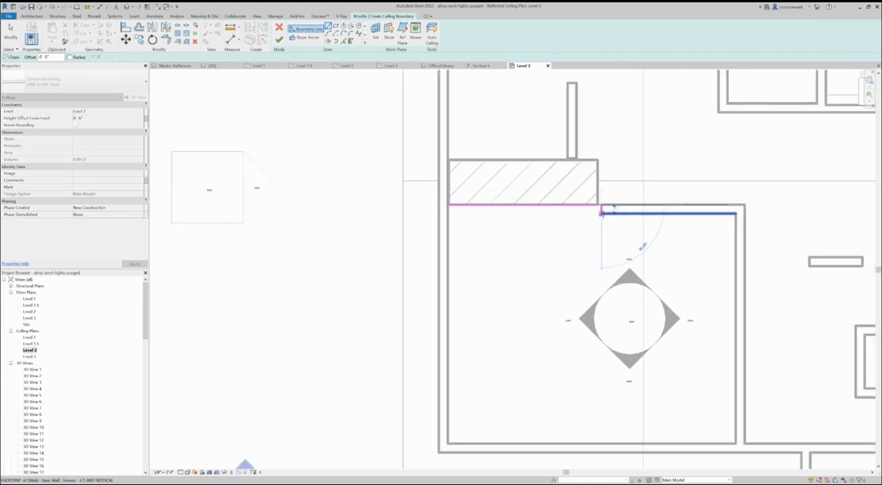
click(736, 212)
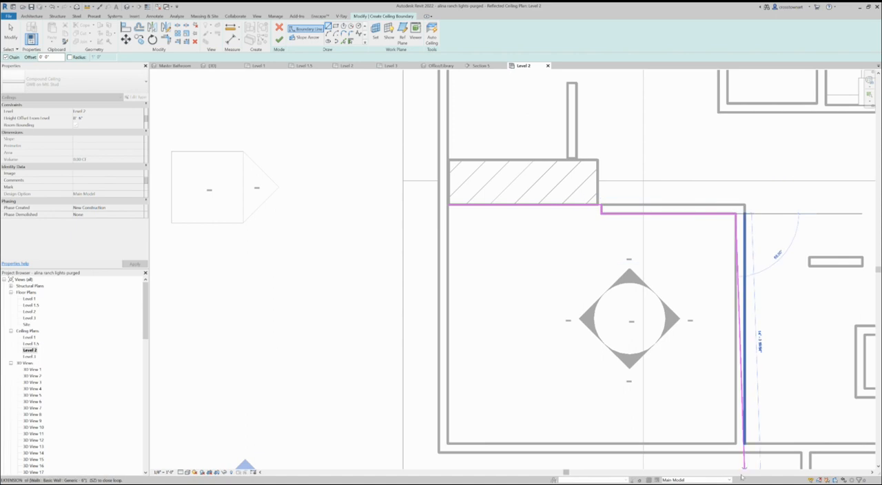
click(735, 443)
click(447, 443)
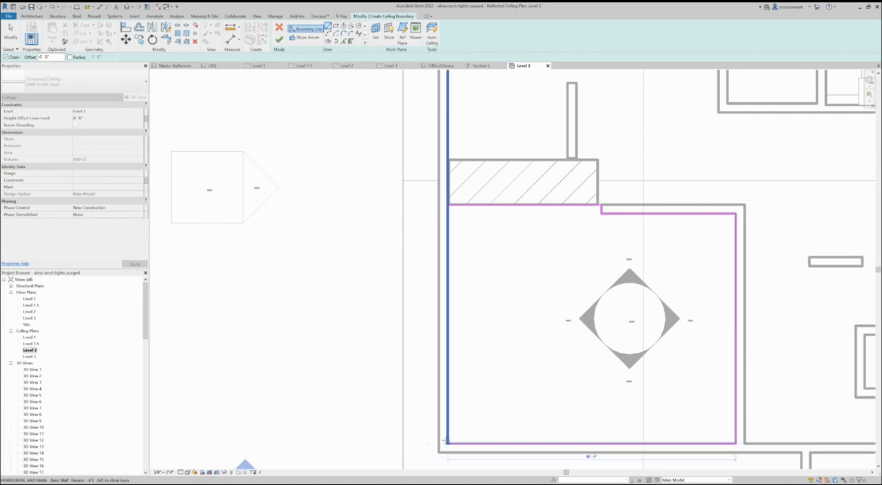
click(450, 203)
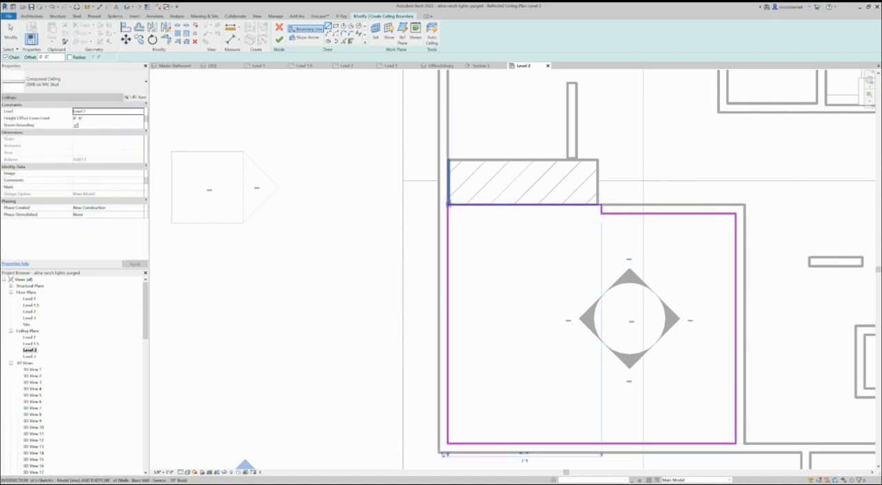
Keep the ceiling type as Compound Ceiling GWB on Mtl. Stud and review its type properties without changing them
click(90, 85)
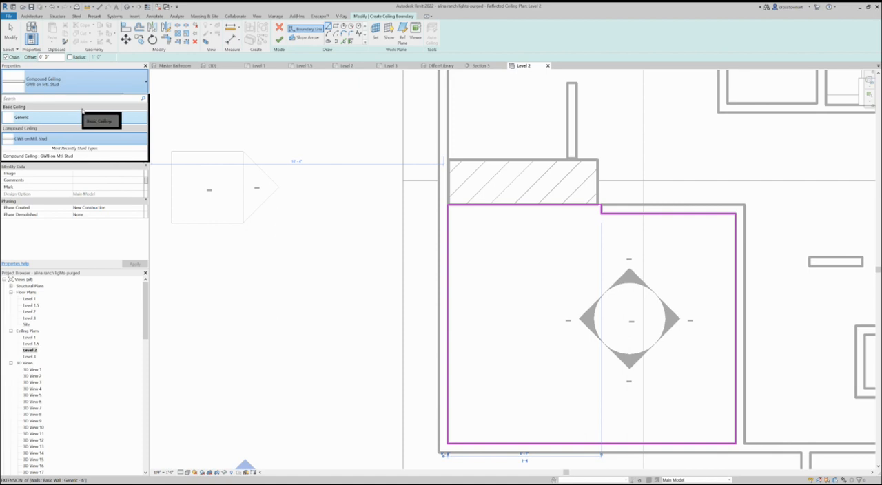
click(77, 140)
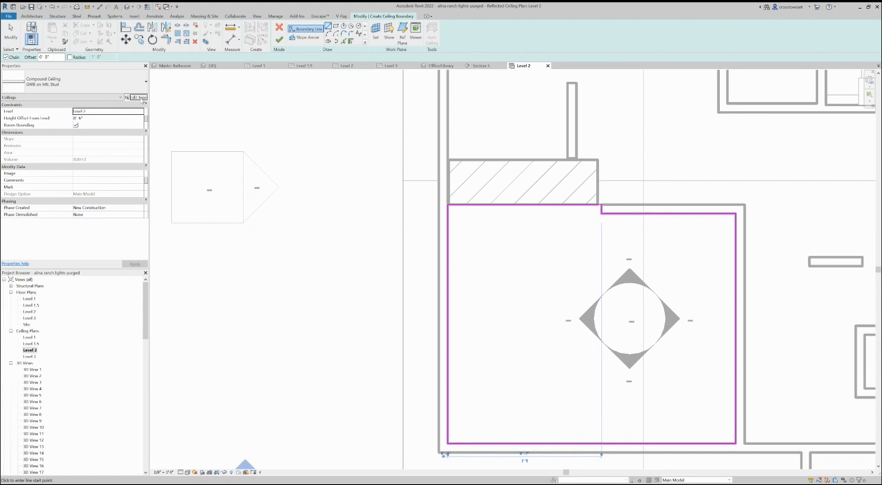
click(137, 97)
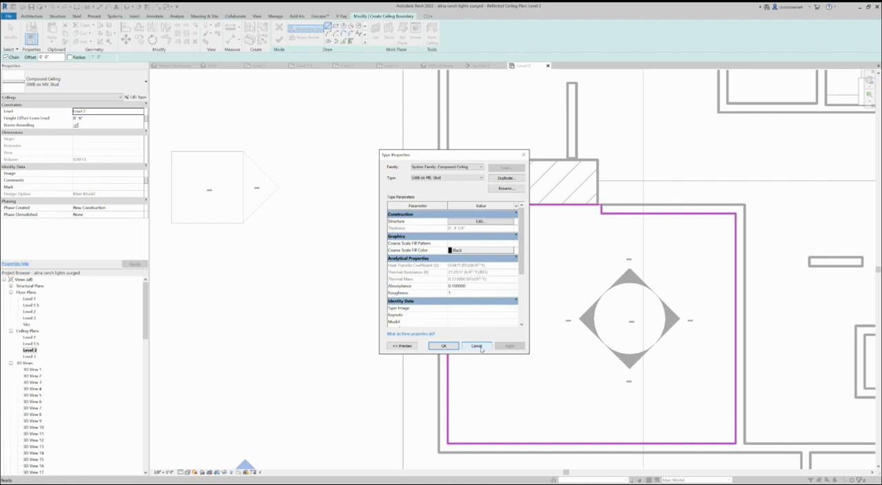
click(466, 349)
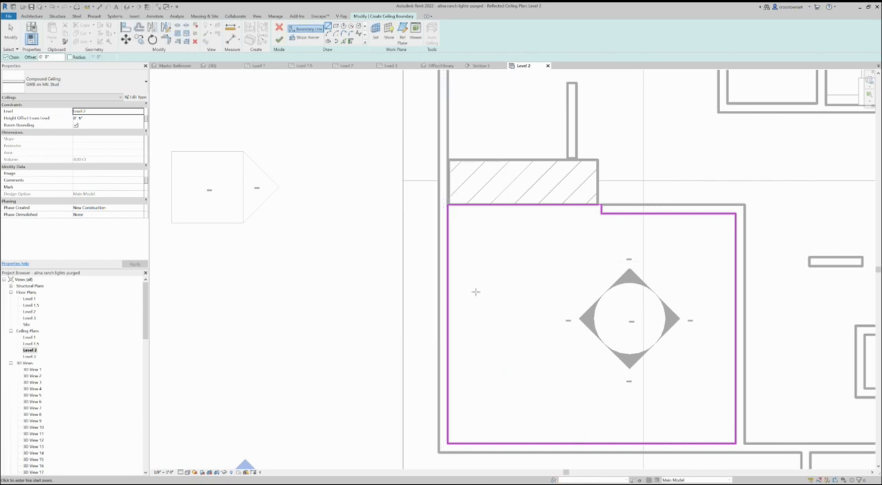
Check the floor-to-line height dimension in Section 5 for the ceiling offset and return to the Level 2 ceiling plan
click(108, 117)
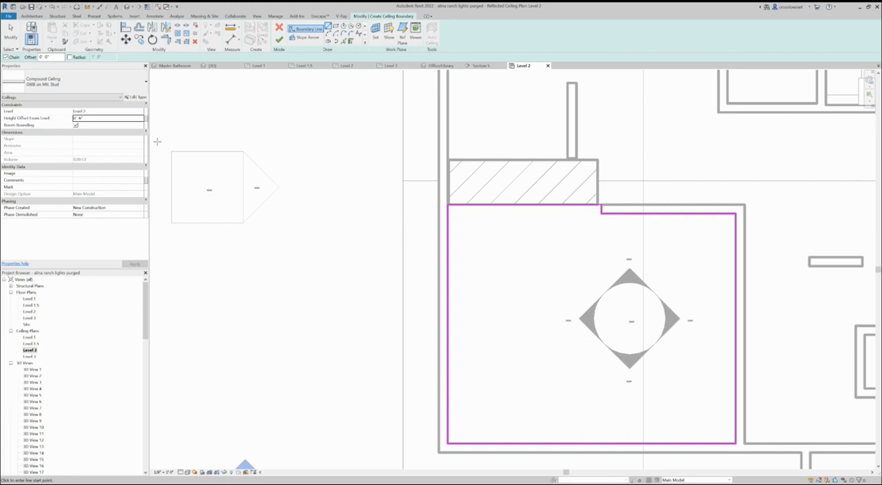
double_click(114, 119)
click(493, 67)
scroll(482, 221, up, 2)
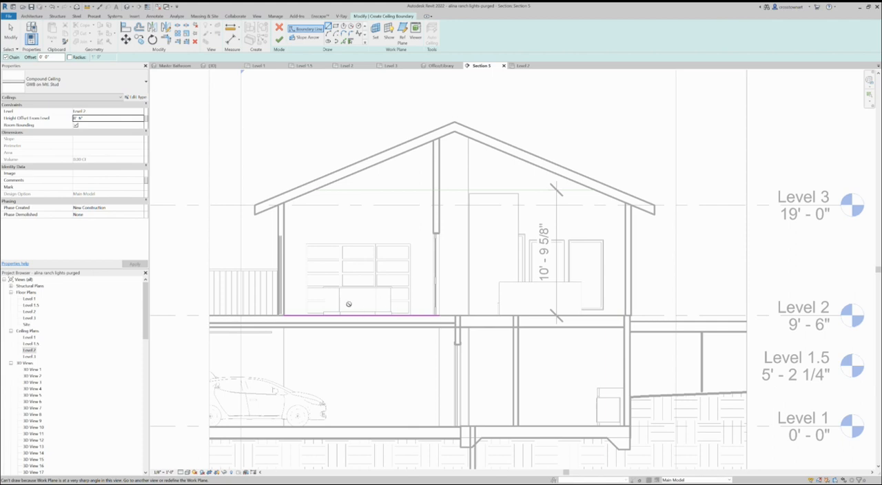
scroll(362, 319, up, 2)
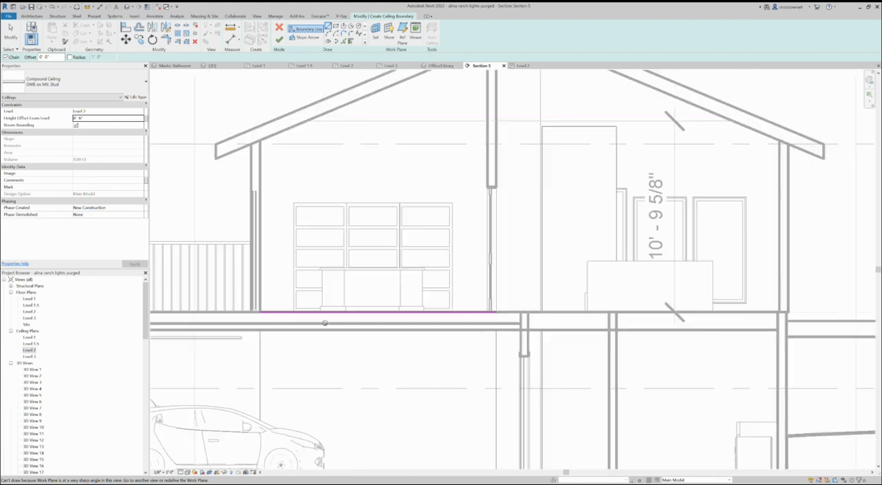
scroll(406, 309, down, 2)
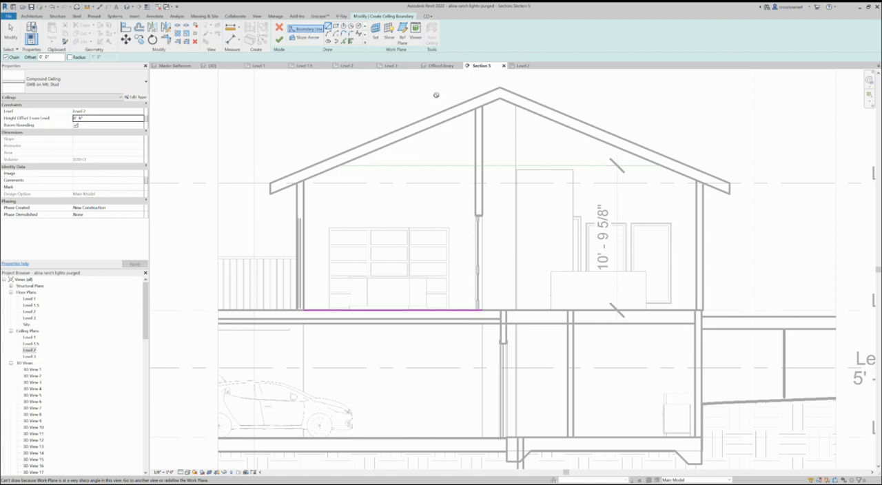
click(533, 66)
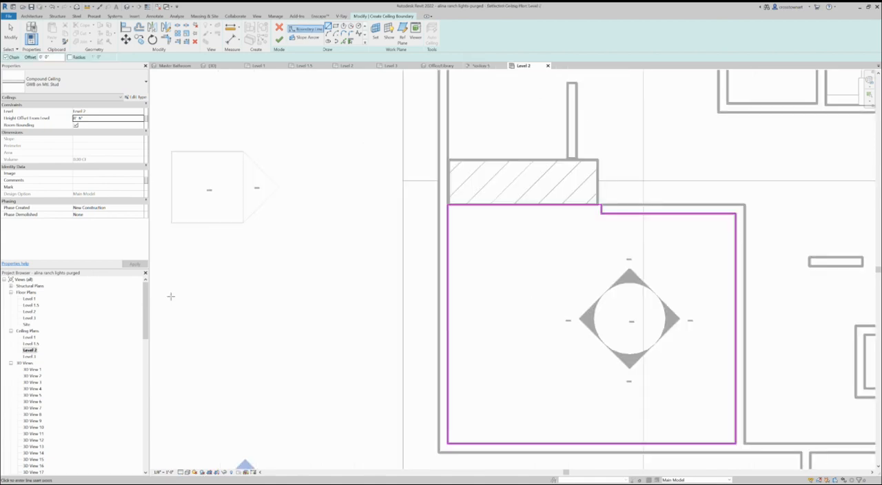
Set the ceiling's height offset from Level 2 to 10' 10" and finish the ceiling sketch
click(97, 118)
text(10 10)
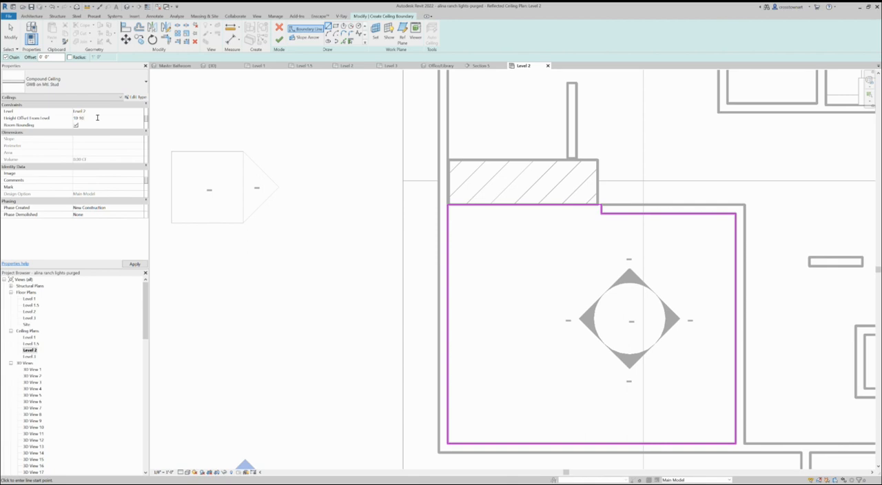
key(Return)
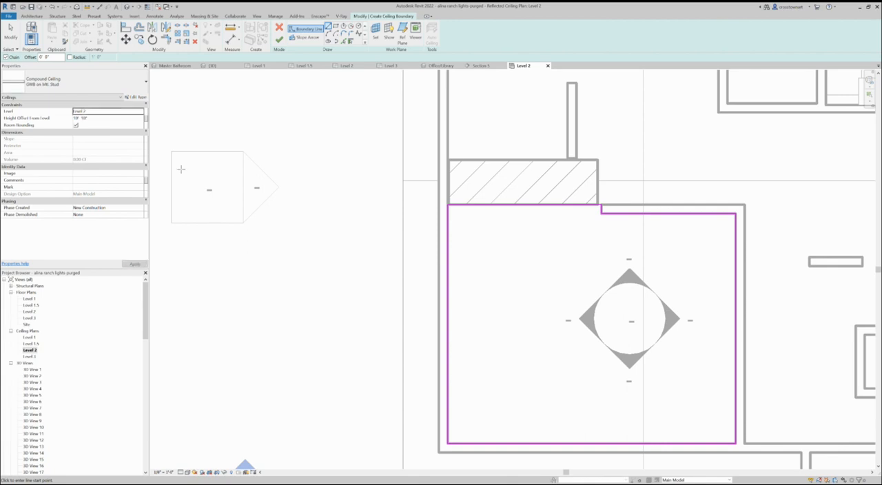
scroll(497, 230, down, 2)
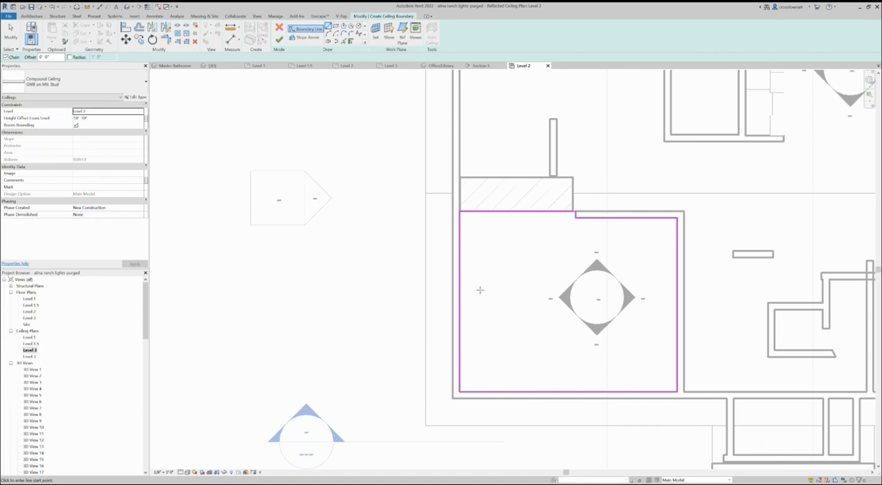
click(278, 39)
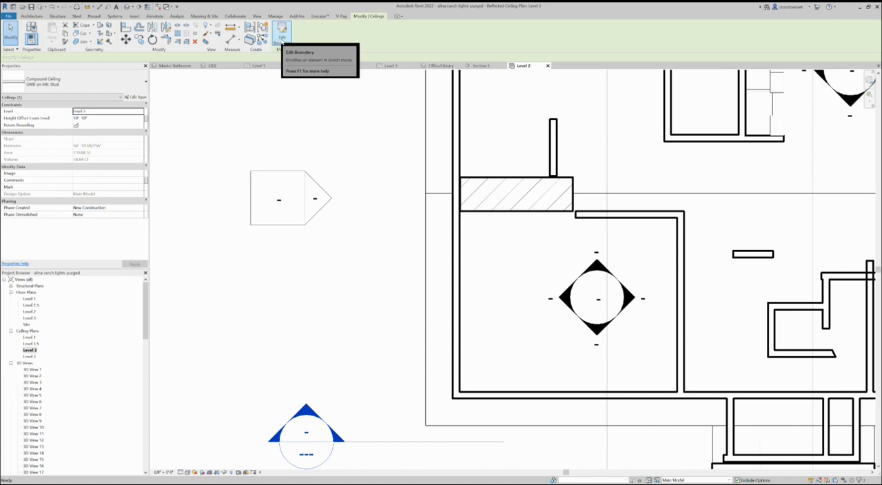
Inspect in Section 5 where the new office ceiling meets the sloped roof
click(482, 66)
scroll(422, 416, down, 2)
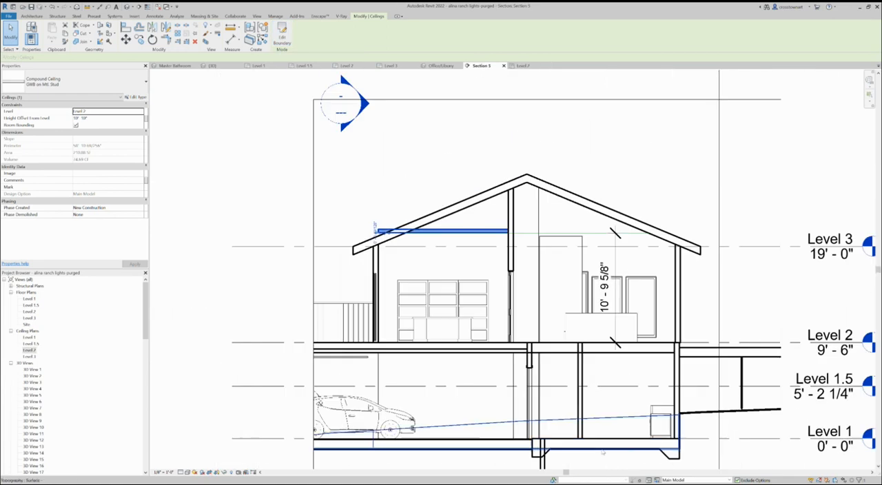
scroll(337, 373, up, 3)
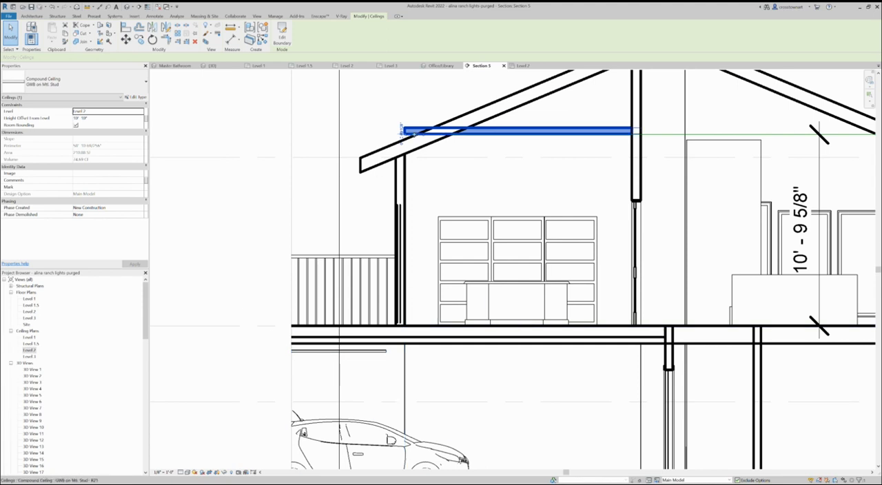
scroll(445, 226, down, 2)
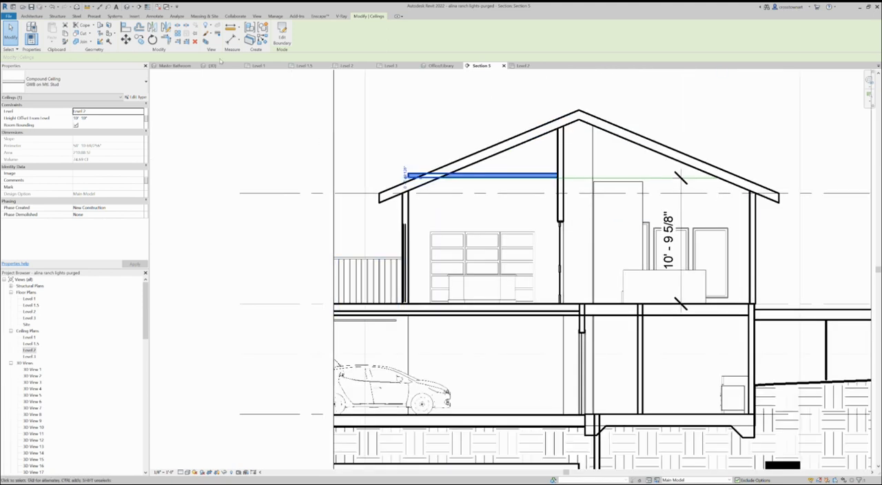
Open the office ceiling's boundary sketch for editing in the Level 3 floor plan
click(281, 34)
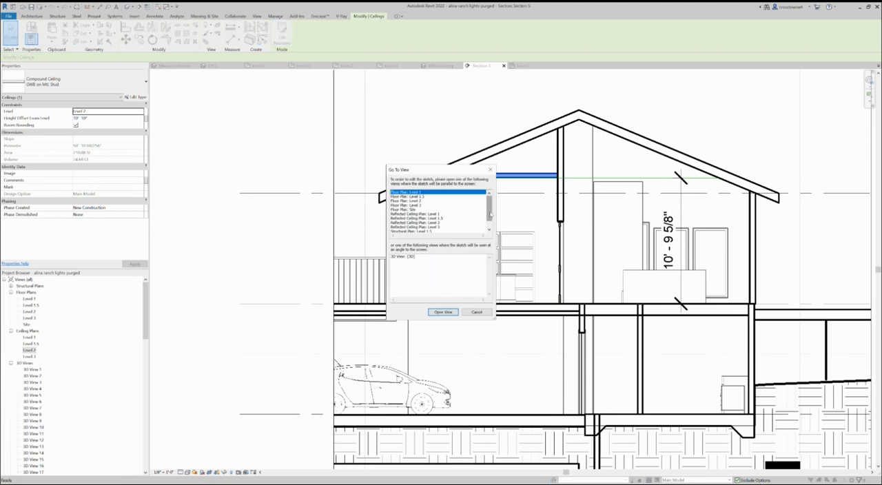
drag(490, 216, 493, 228)
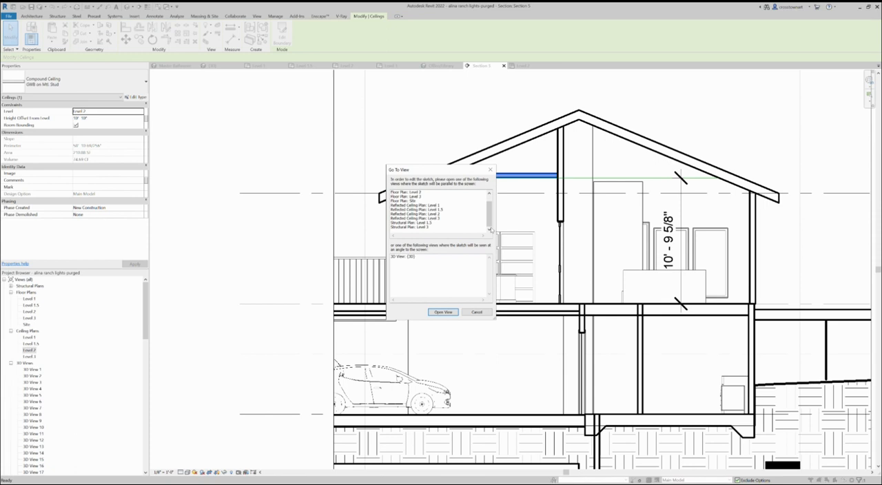
scroll(444, 223, up, 3)
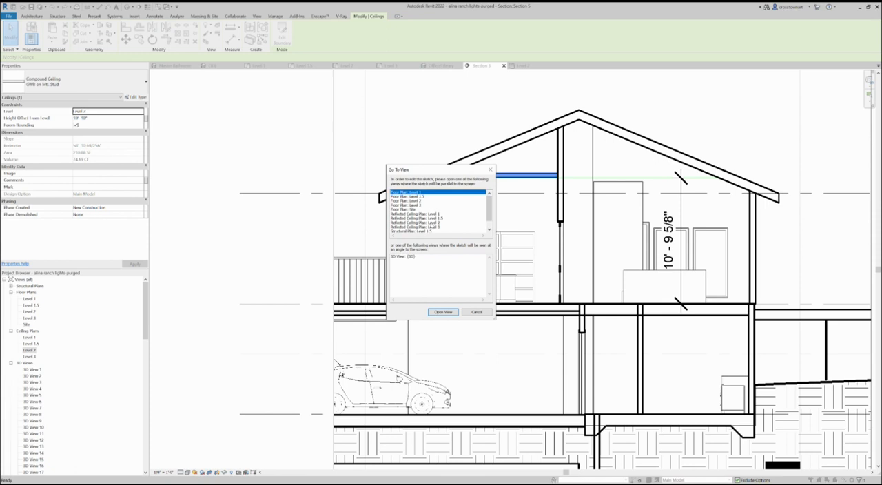
click(417, 206)
click(443, 312)
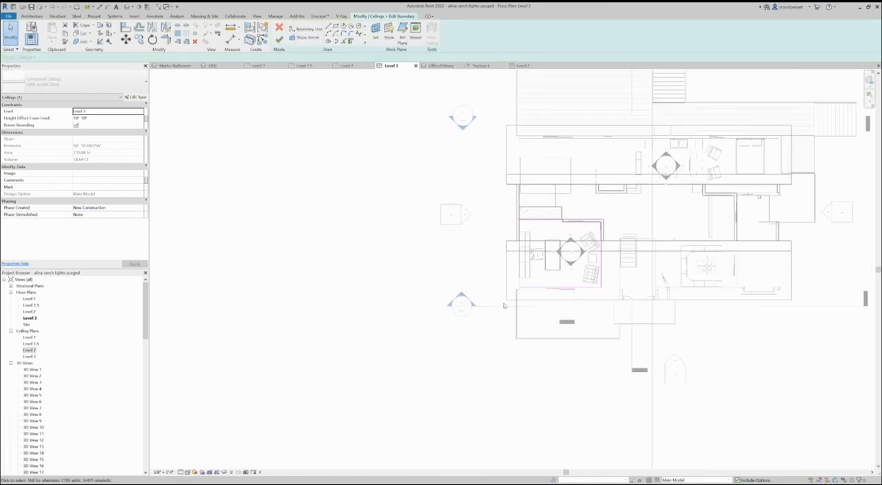
Move the ceiling boundary line along the office's exterior wall inward by about 2 feet and finish the boundary edit
scroll(532, 301, up, 1)
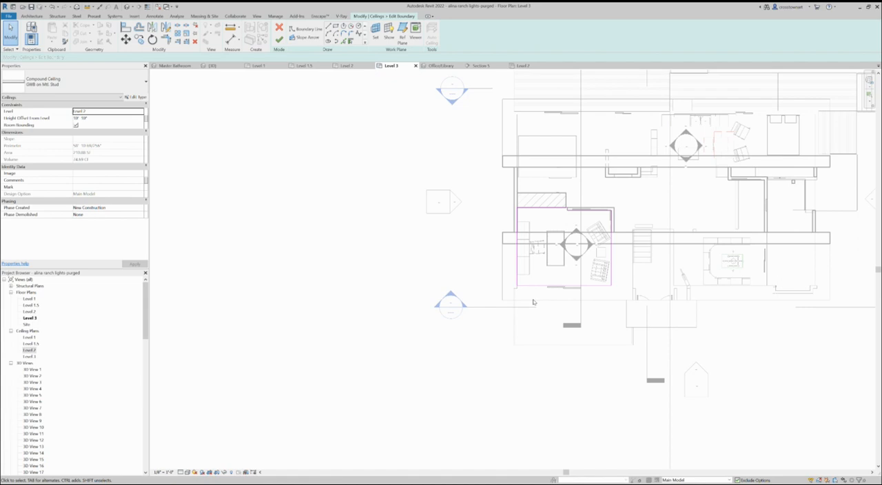
scroll(532, 302, up, 1)
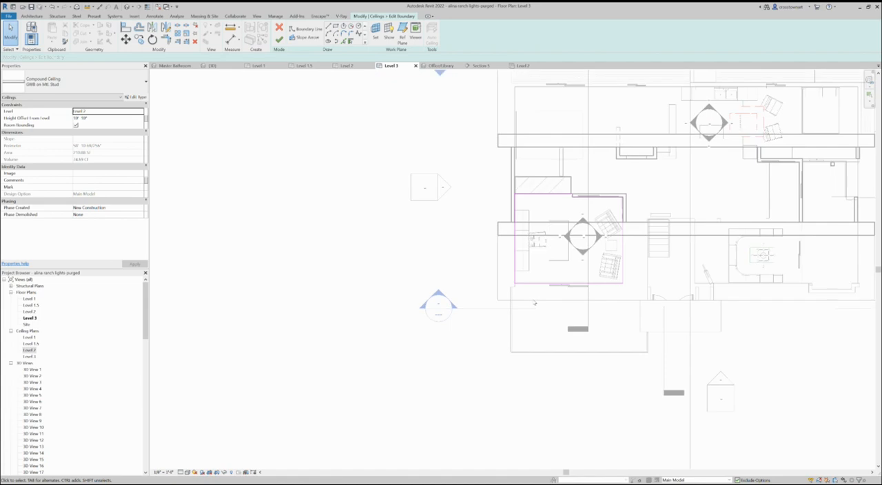
scroll(533, 303, down, 1)
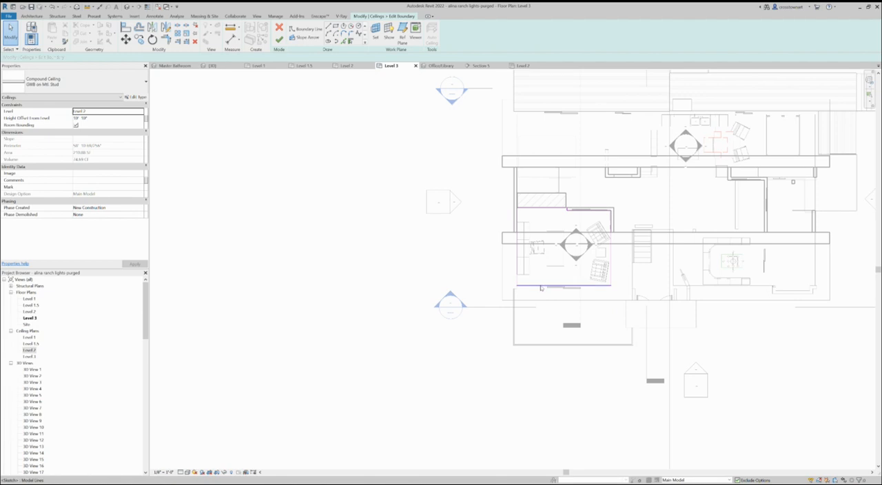
click(541, 285)
drag(541, 278, 541, 276)
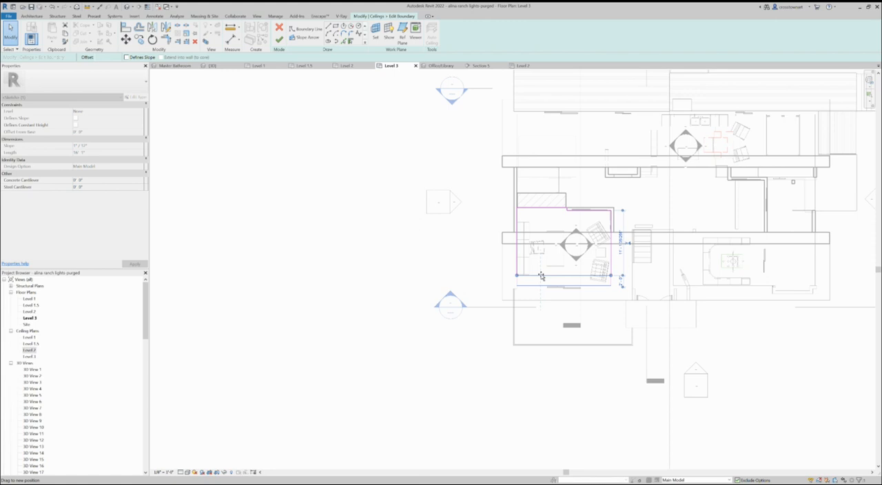
drag(542, 276, 541, 275)
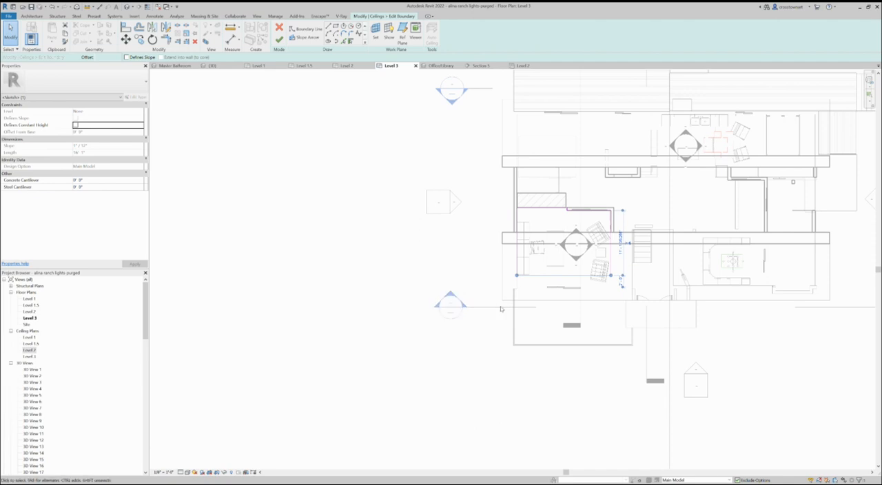
scroll(558, 287, up, 3)
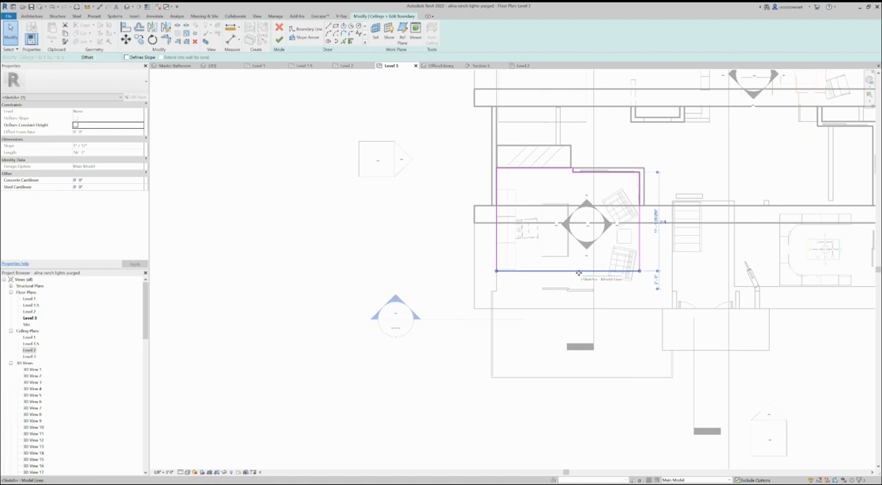
click(279, 40)
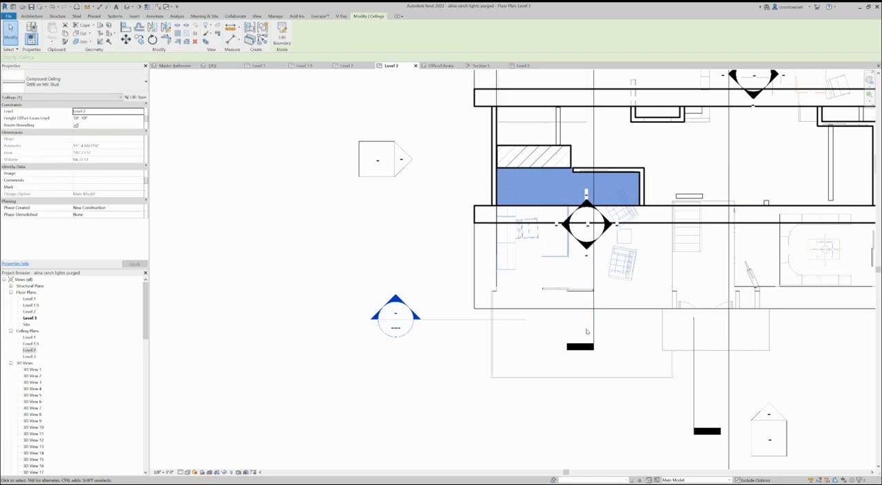
Deselect the shortened office ceiling in Section 5 and examine its end at the roof slope
click(482, 66)
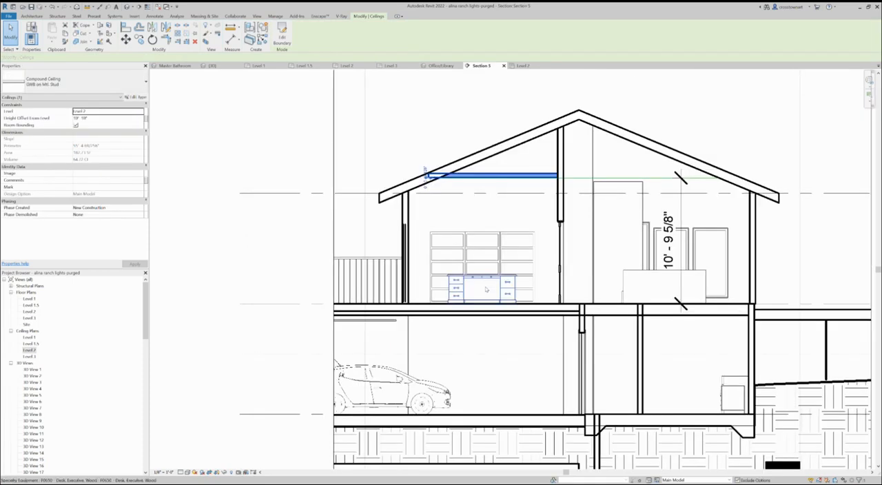
click(386, 177)
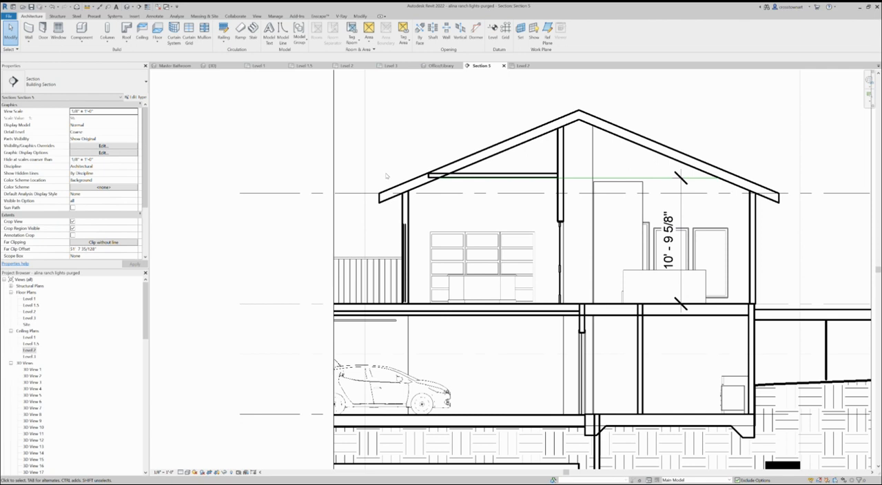
scroll(455, 221, up, 1)
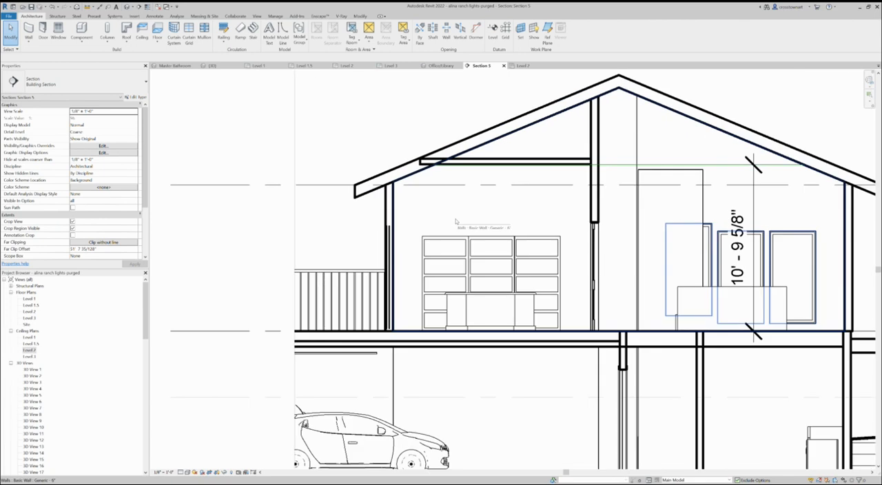